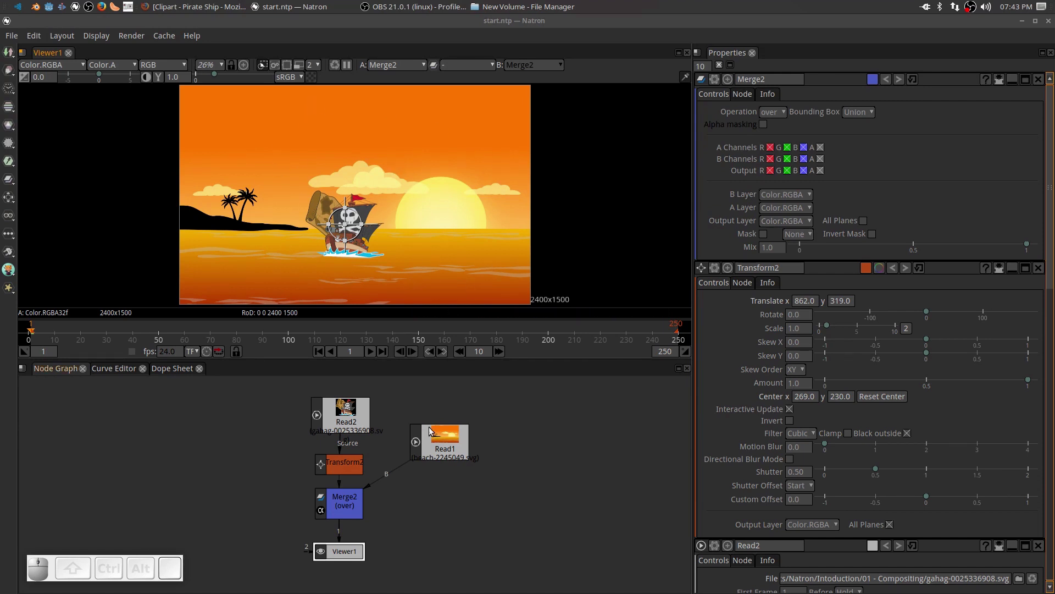
Step: Insert a Resize node between the beach image's Read1 node and Merge2
{"action": "left_click", "coordinate": [449, 448]}
{"action": "left_click_drag", "start_coordinate": [450, 448], "coordinate": [448, 428]}
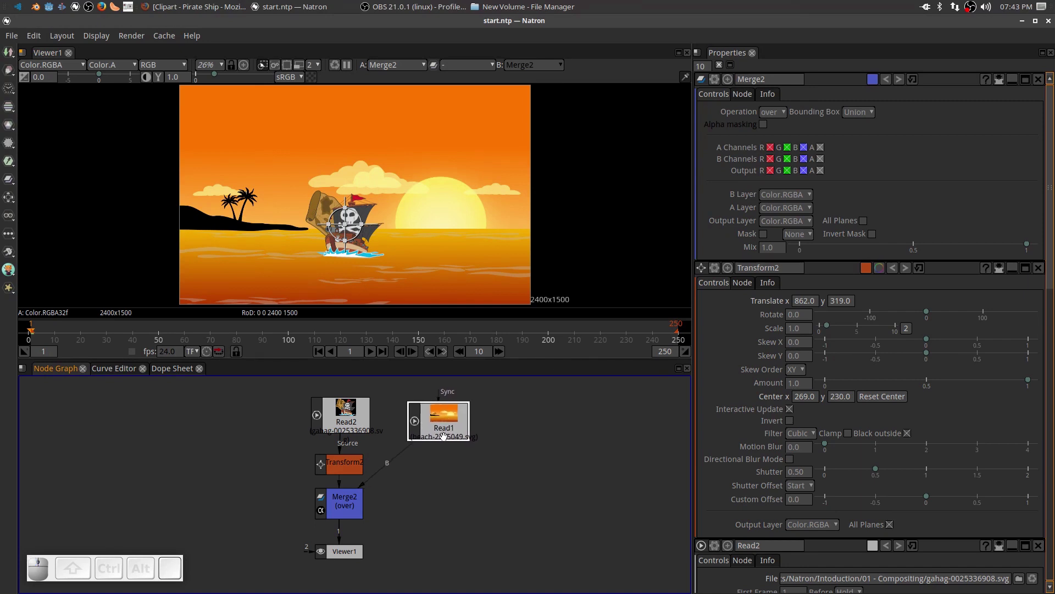
{"action": "key", "text": "Tab"}
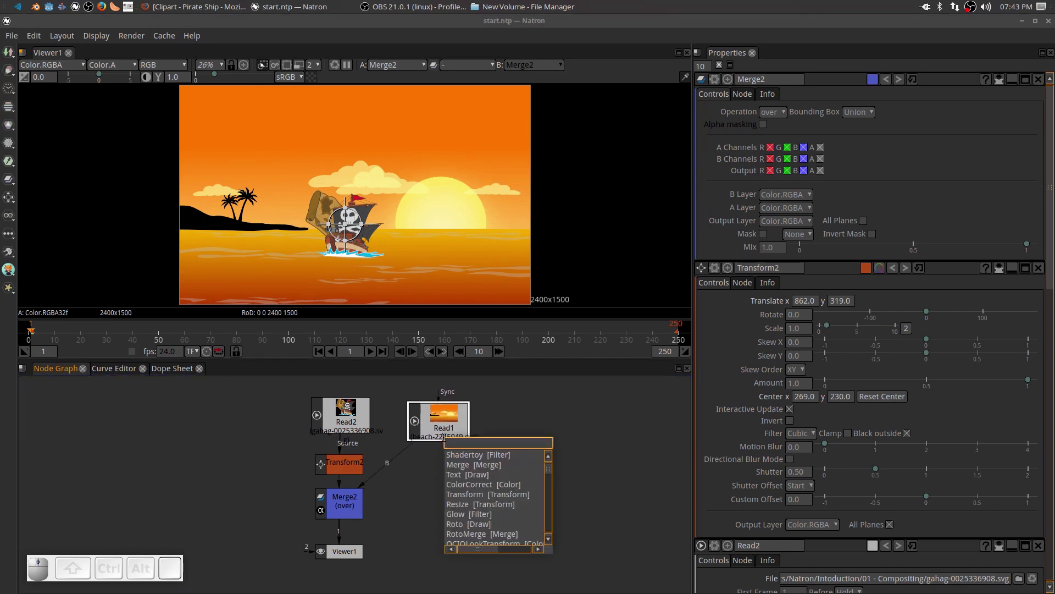
{"action": "type", "text": "resiz"}
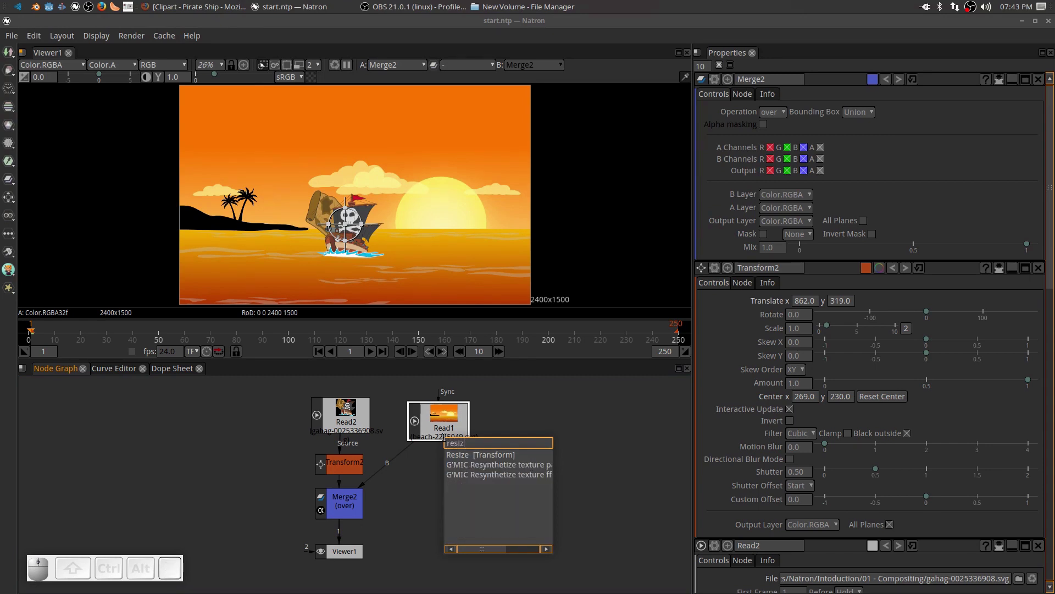
{"action": "key", "text": "Return"}
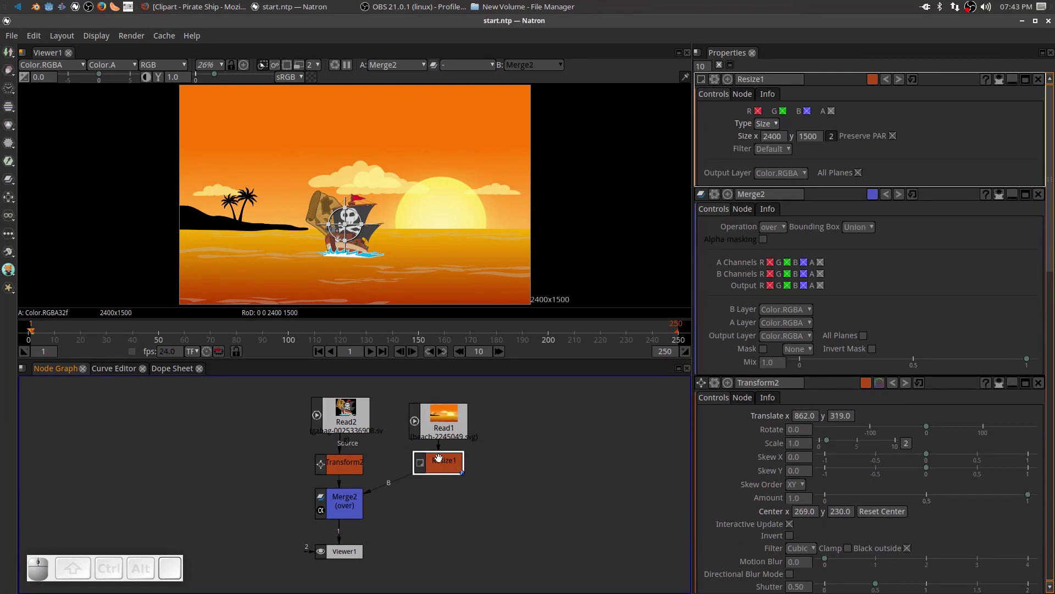
{"action": "left_click_drag", "start_coordinate": [440, 463], "coordinate": [440, 466]}
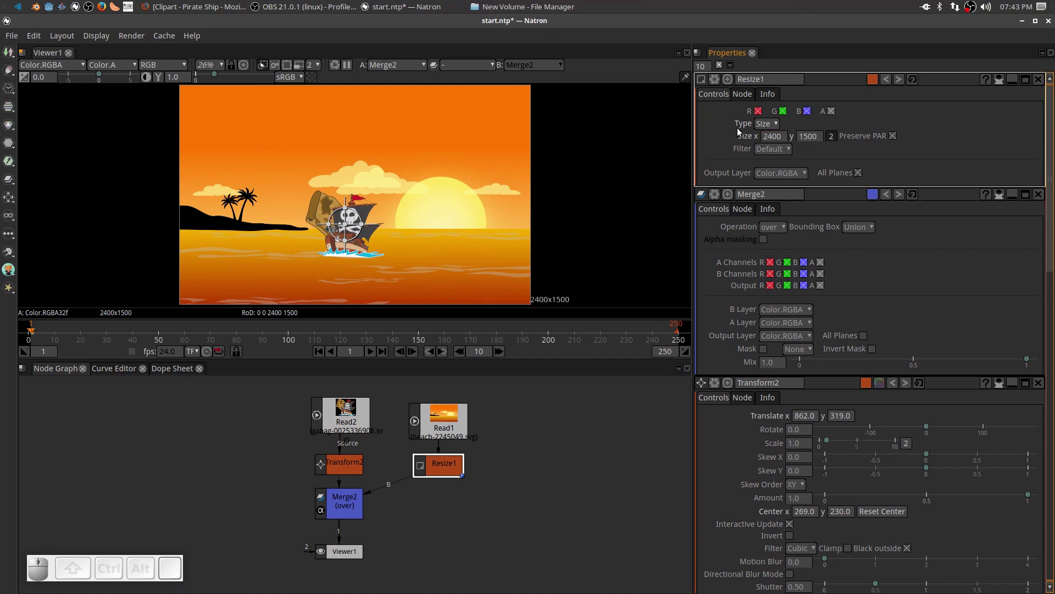
Step: Set the Resize1 node's size to 1920 by 1080
{"action": "left_click", "coordinate": [766, 136]}
{"action": "left_click", "coordinate": [763, 136]}
{"action": "left_click_drag", "start_coordinate": [763, 137], "coordinate": [787, 138]}
{"action": "type", "text": "1920"}
{"action": "key", "text": "Tab"}
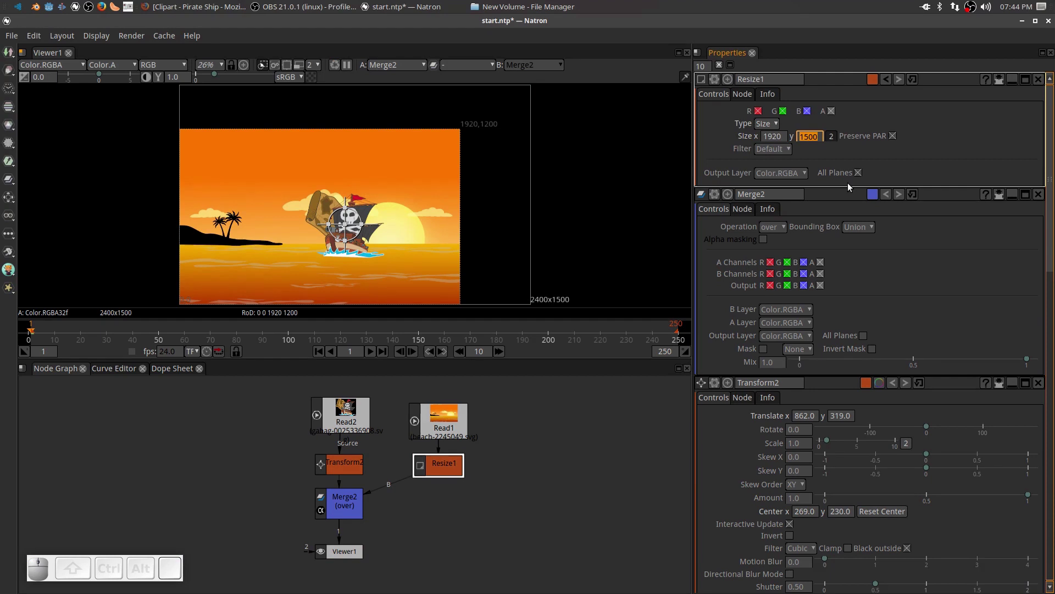
{"action": "type", "text": "180"}
{"action": "key", "text": "BackSpace"}
{"action": "key", "text": "BackSpace"}
{"action": "type", "text": "080"}
{"action": "key", "text": "Return"}
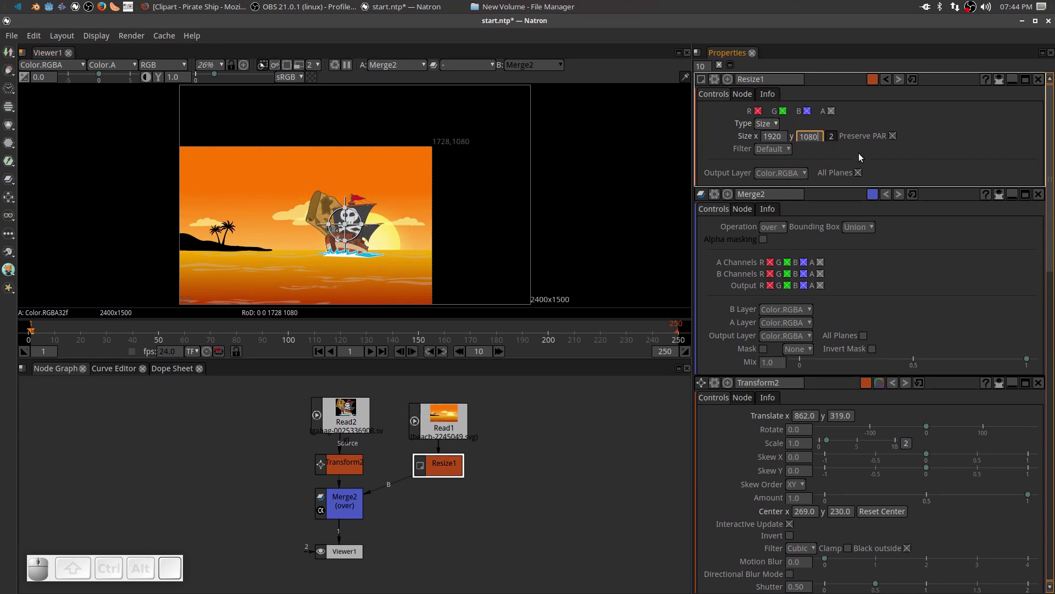
Step: Turn off Preserve PAR on Resize1 and shift the Read1 and Resize1 nodes slightly upward in the node graph
{"action": "left_click", "coordinate": [893, 136]}
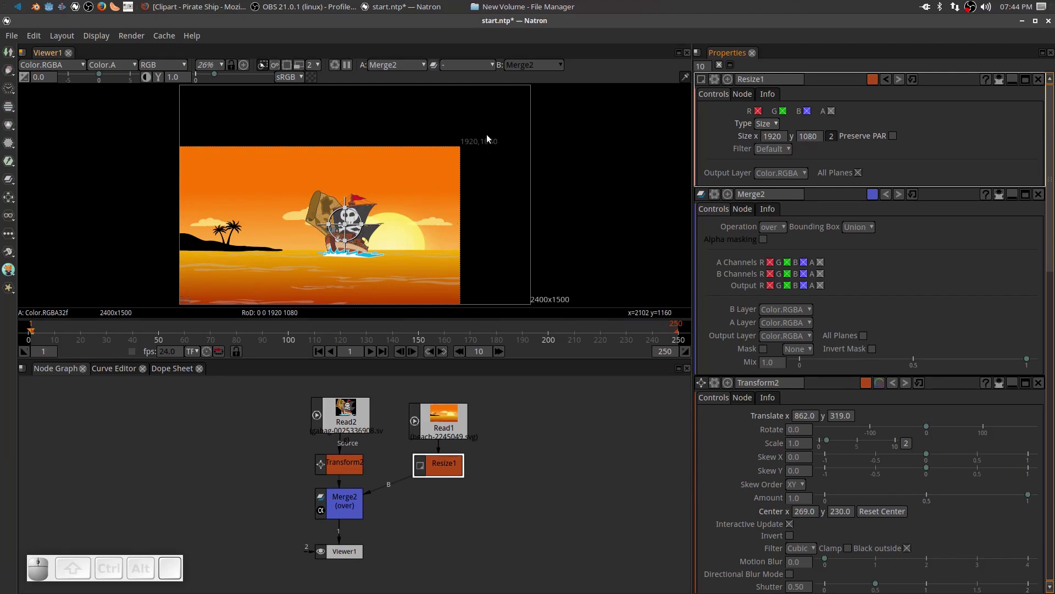
{"action": "left_click", "coordinate": [894, 136]}
{"action": "left_click", "coordinate": [893, 136]}
{"action": "left_click", "coordinate": [442, 464]}
{"action": "left_click_drag", "start_coordinate": [443, 428], "coordinate": [443, 420]}
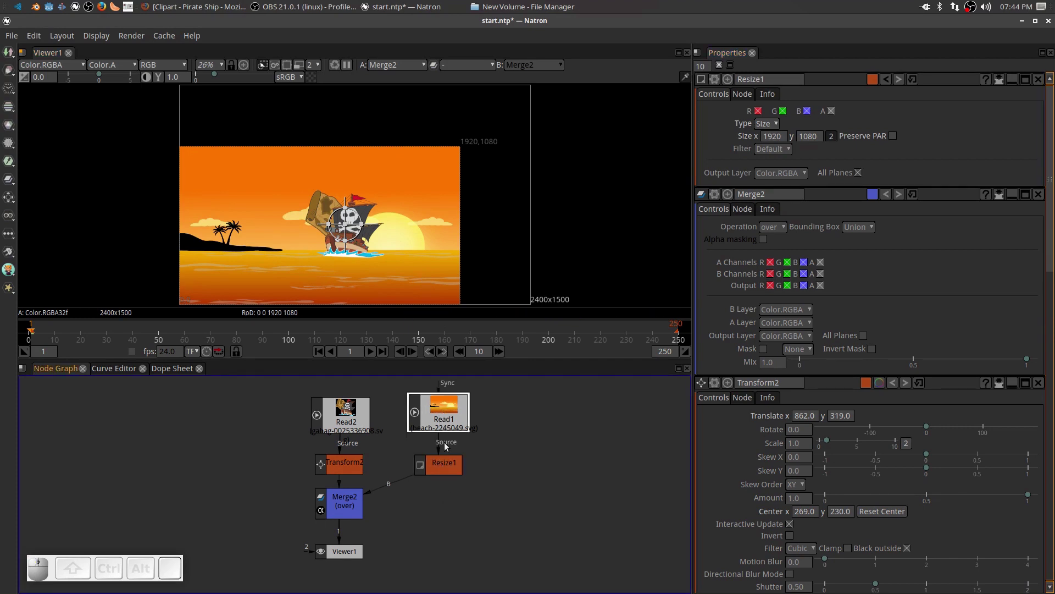
{"action": "left_click_drag", "start_coordinate": [445, 464], "coordinate": [445, 461]}
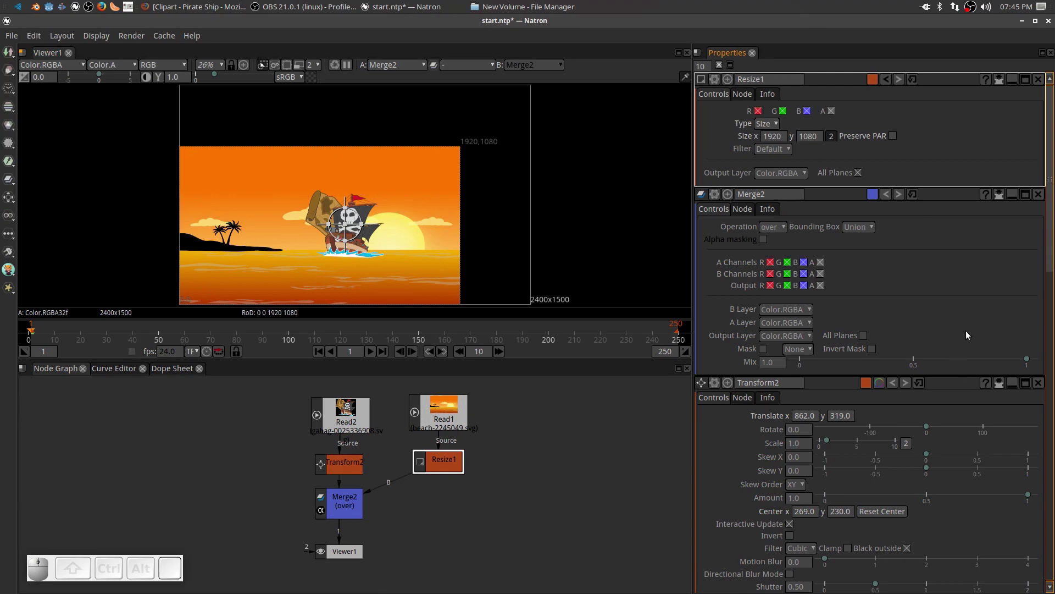
Step: Choose HD 1920x1080 as the output format in the project settings and shift the Resize1 node slightly down
{"action": "scroll", "coordinate": [965, 331], "scroll_direction": "down", "scroll_amount": 10}
{"action": "scroll", "coordinate": [964, 370], "scroll_direction": "down", "scroll_amount": 5}
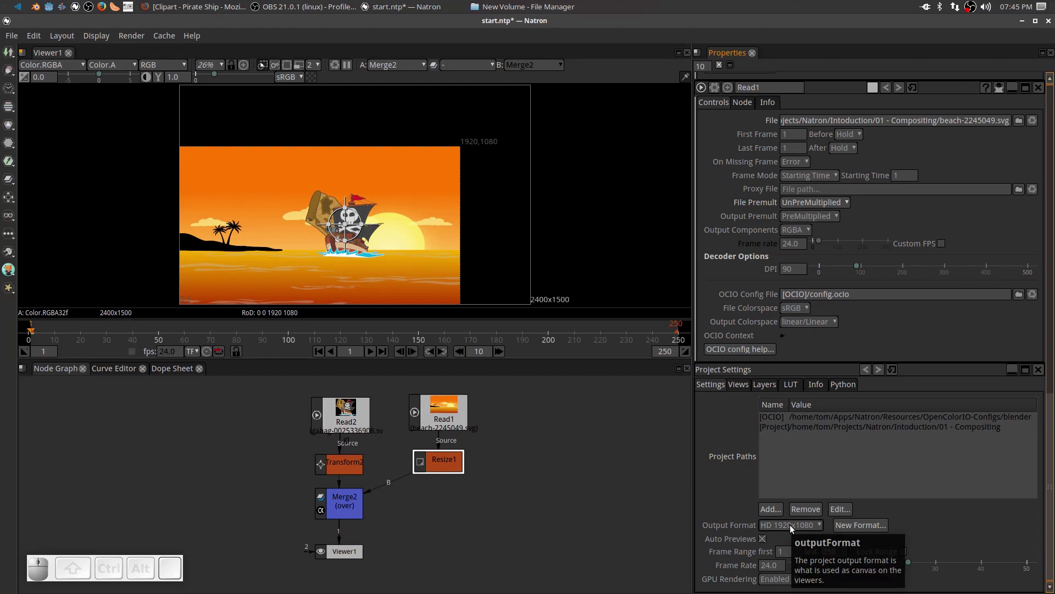
{"action": "left_click", "coordinate": [811, 525]}
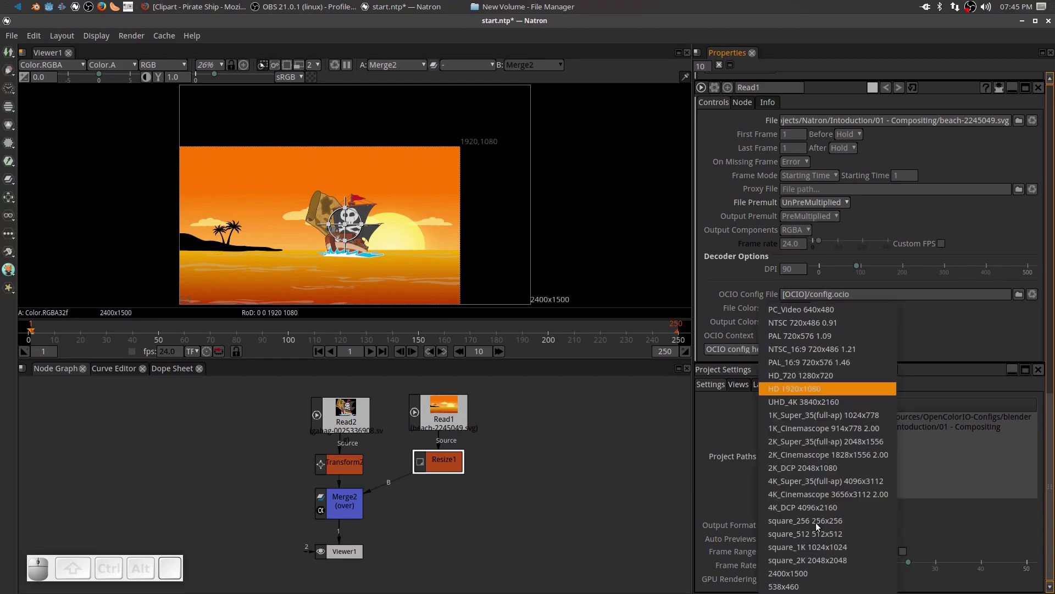
{"action": "left_click", "coordinate": [848, 390]}
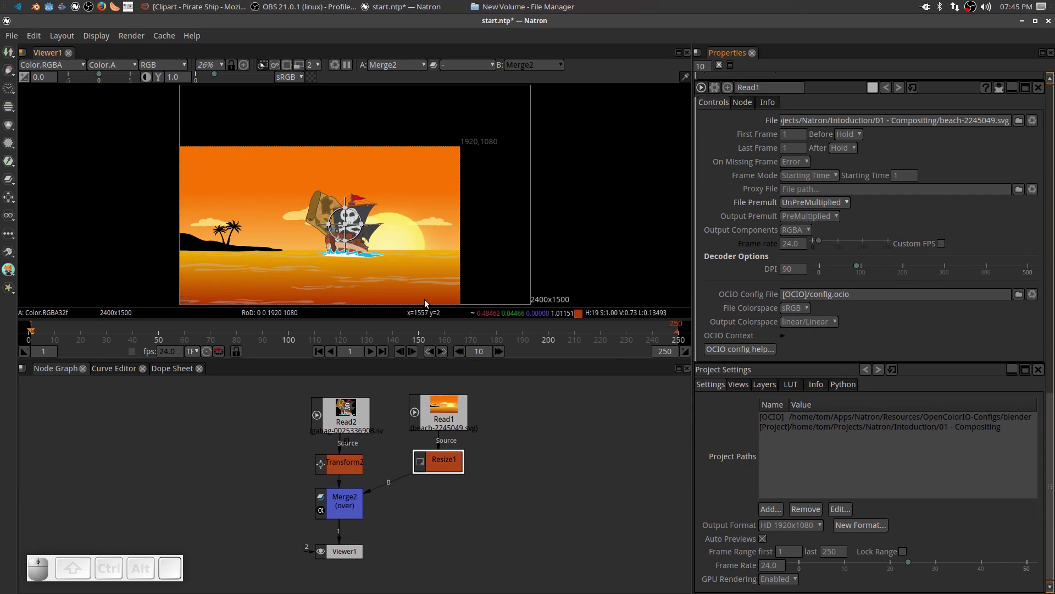
{"action": "left_click_drag", "start_coordinate": [460, 465], "coordinate": [459, 472]}
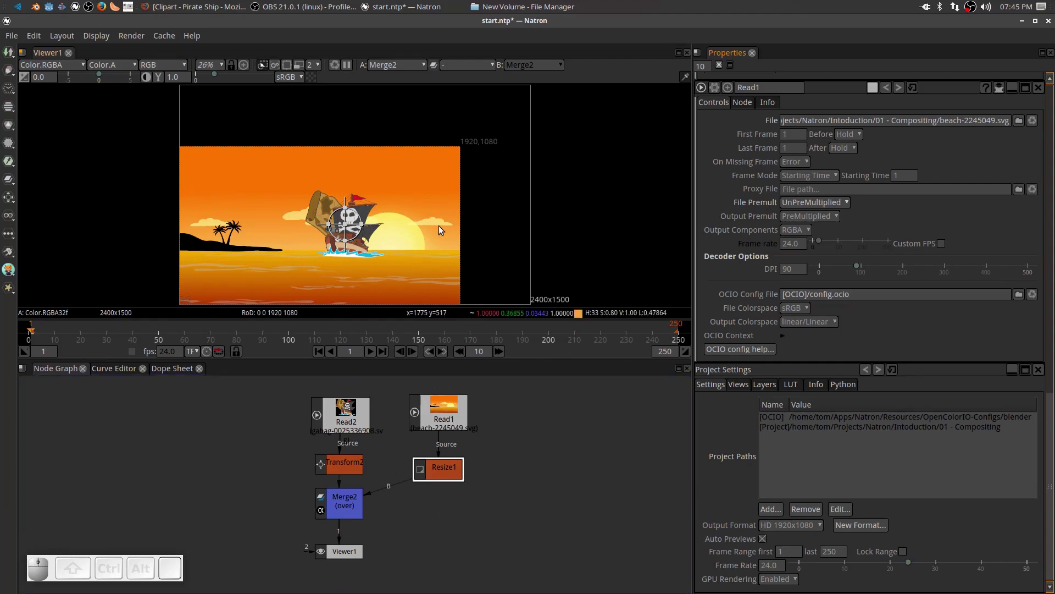
Step: Open the Transform2 properties and move the pirate ship in front of the sun, to about x 1114, y 353
{"action": "left_click_drag", "start_coordinate": [399, 243], "coordinate": [449, 209]}
{"action": "scroll", "coordinate": [449, 213], "scroll_direction": "up", "scroll_amount": 3}
{"action": "scroll", "coordinate": [453, 216], "scroll_direction": "down", "scroll_amount": 2}
{"action": "mouse_move", "coordinate": [453, 214]}
{"action": "left_mouse_down"}
{"action": "mouse_move", "coordinate": [437, 232]}
{"action": "mouse_move", "coordinate": [377, 229]}
{"action": "mouse_move", "coordinate": [544, 223]}
{"action": "mouse_move", "coordinate": [450, 242]}
{"action": "mouse_move", "coordinate": [461, 230]}
{"action": "left_mouse_up"}
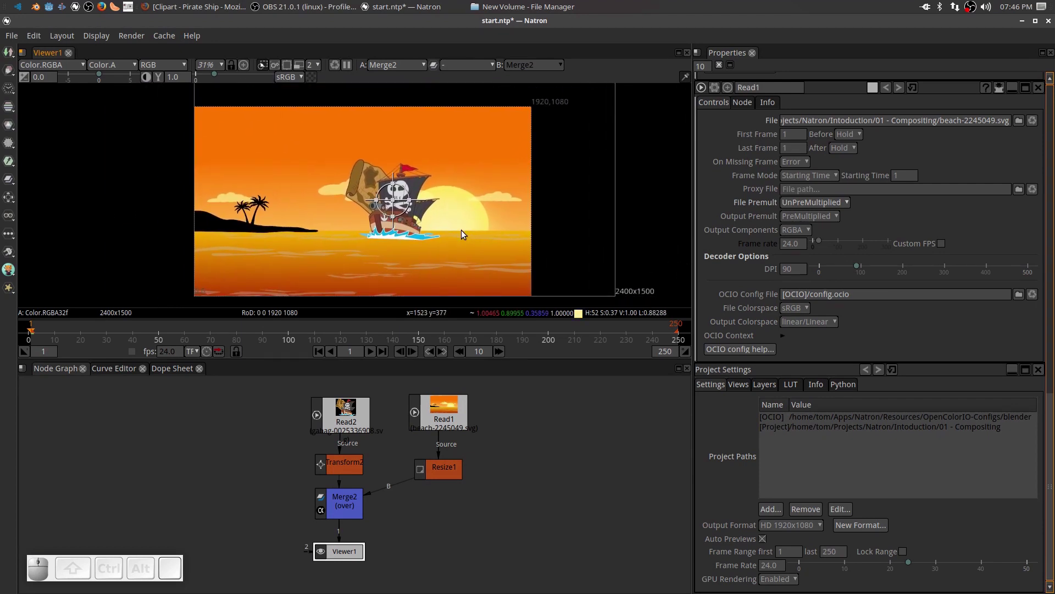
{"action": "scroll", "coordinate": [461, 230], "scroll_direction": "up", "scroll_amount": 2}
{"action": "scroll", "coordinate": [461, 230], "scroll_direction": "down", "scroll_amount": 2}
{"action": "scroll", "coordinate": [463, 226], "scroll_direction": "up", "scroll_amount": 1}
{"action": "scroll", "coordinate": [463, 225], "scroll_direction": "down", "scroll_amount": 1}
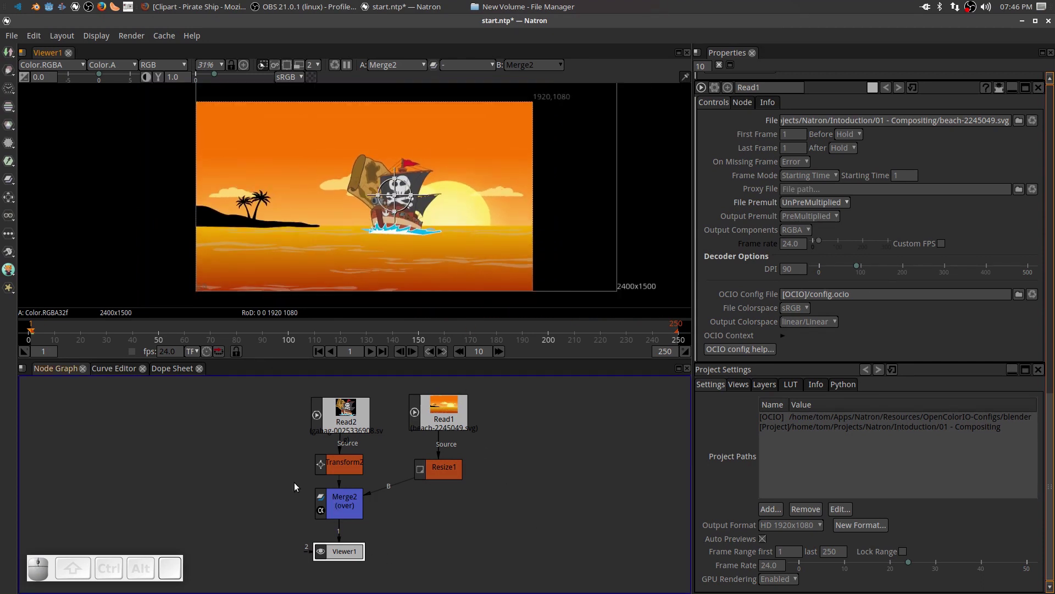
{"action": "mouse_move", "coordinate": [319, 505]}
{"action": "left_click", "coordinate": [343, 463]}
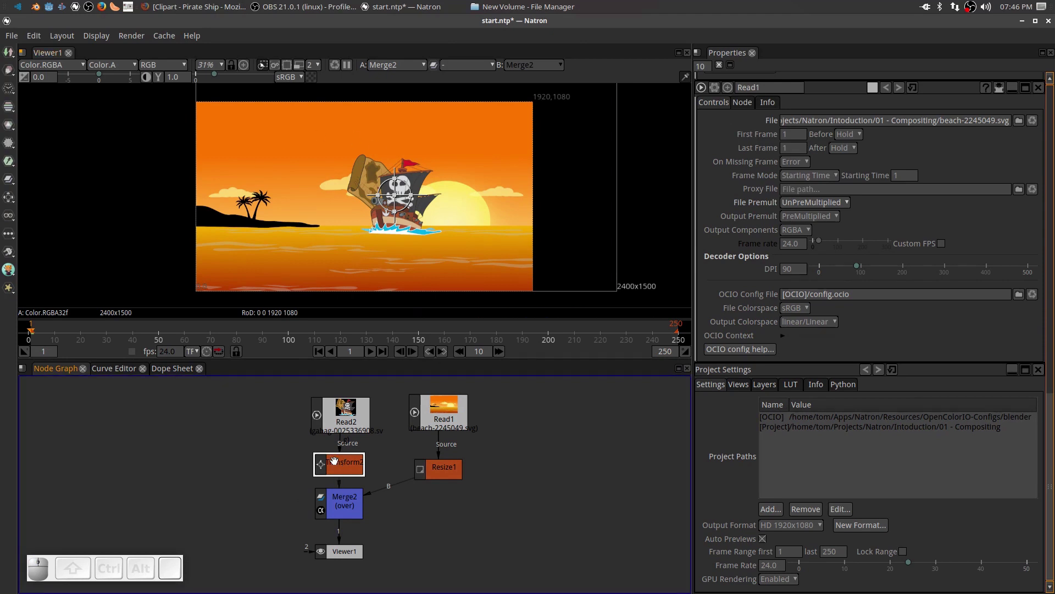
{"action": "double_click", "coordinate": [334, 461]}
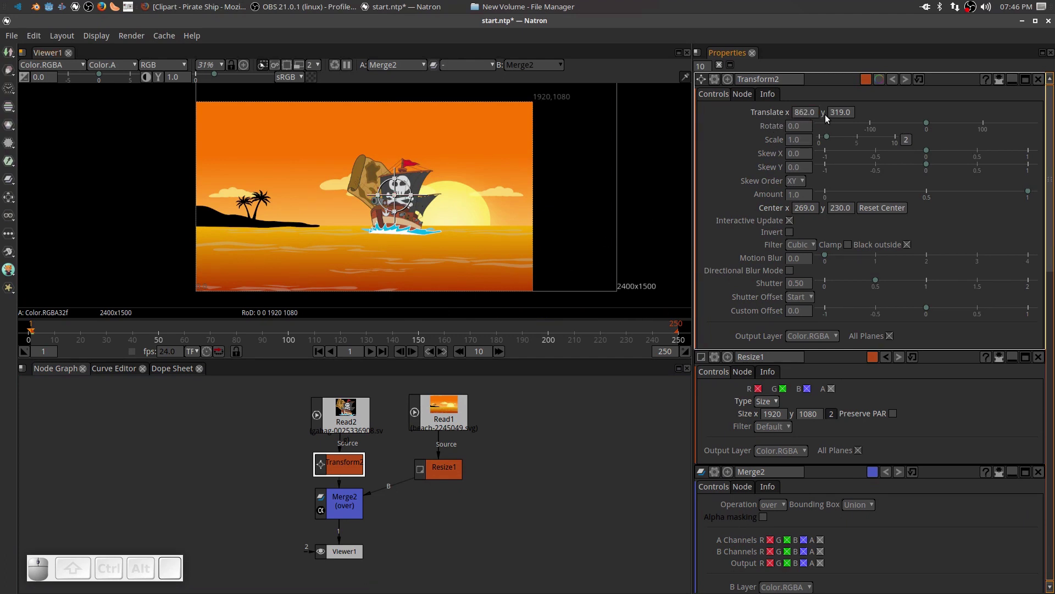
{"action": "left_click", "coordinate": [395, 196]}
{"action": "left_click_drag", "start_coordinate": [396, 196], "coordinate": [440, 189]}
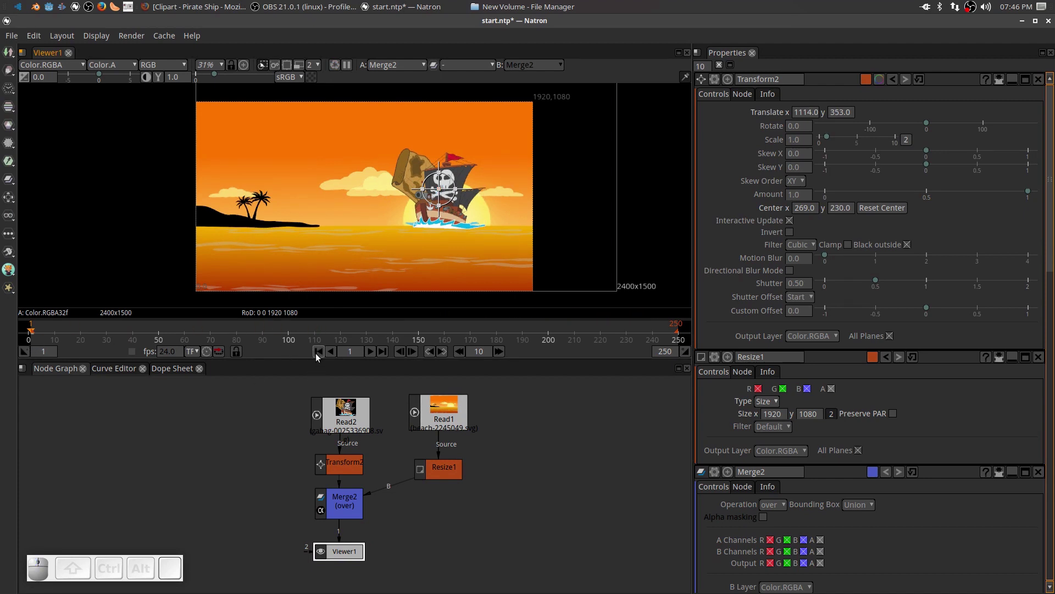
Step: Set a keyframe at frame 1 on all dimensions of Transform2's Translate parameter
{"action": "left_click", "coordinate": [352, 352]}
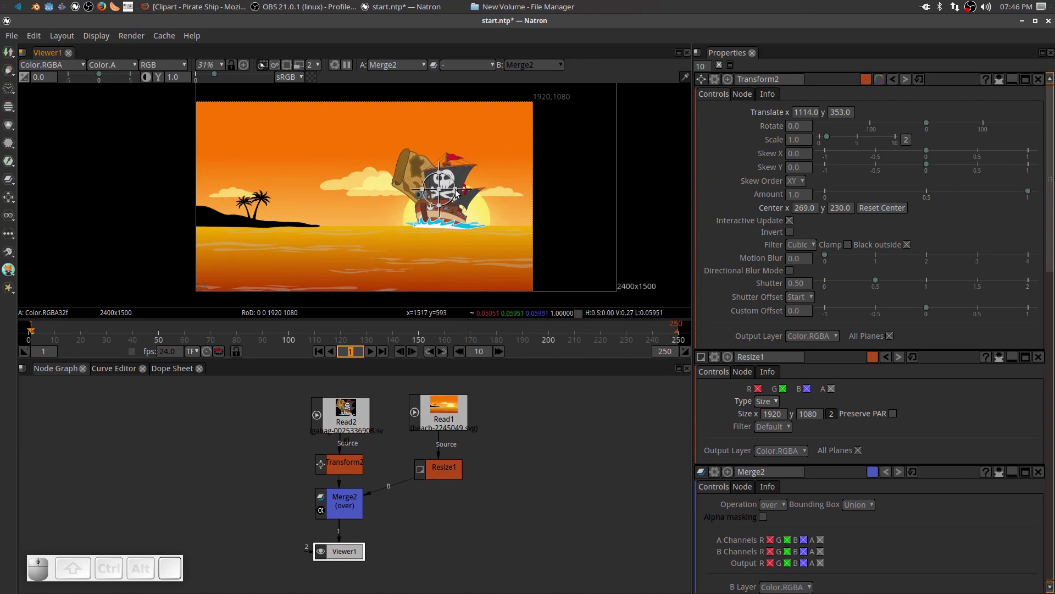
{"action": "right_click", "coordinate": [801, 110]}
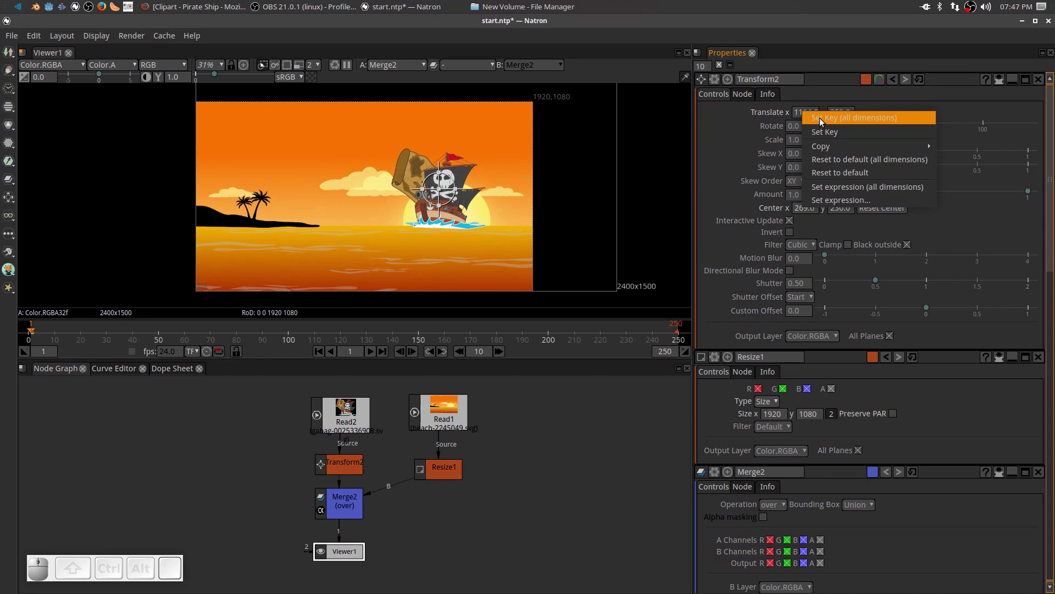
{"action": "left_click", "coordinate": [819, 118]}
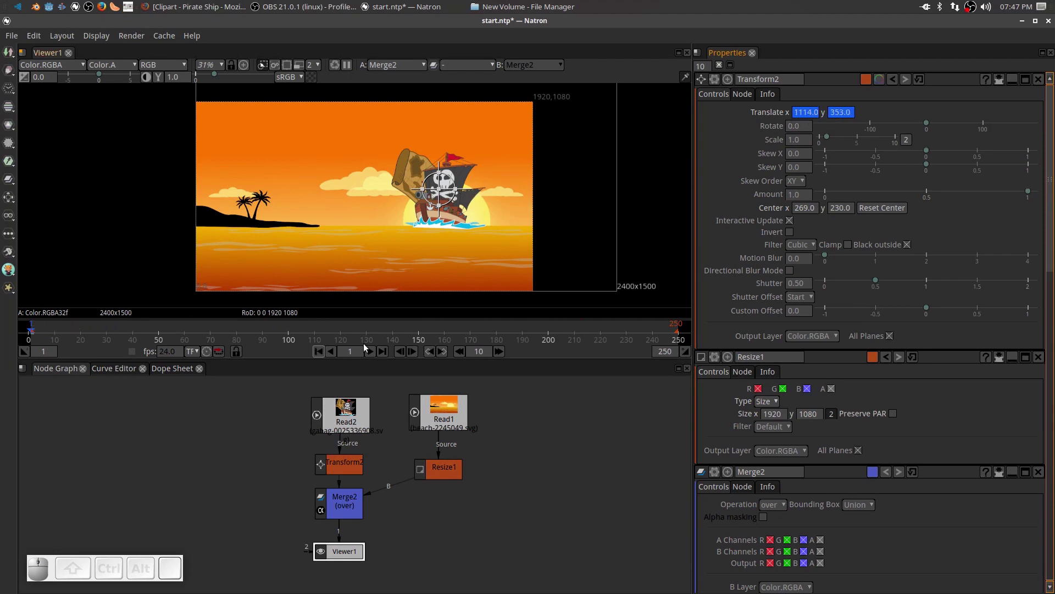
Step: At frame 250, move the pirate ship to the lower-left foreground of the beach scene, at about x 259, y -14
{"action": "left_click", "coordinate": [383, 351]}
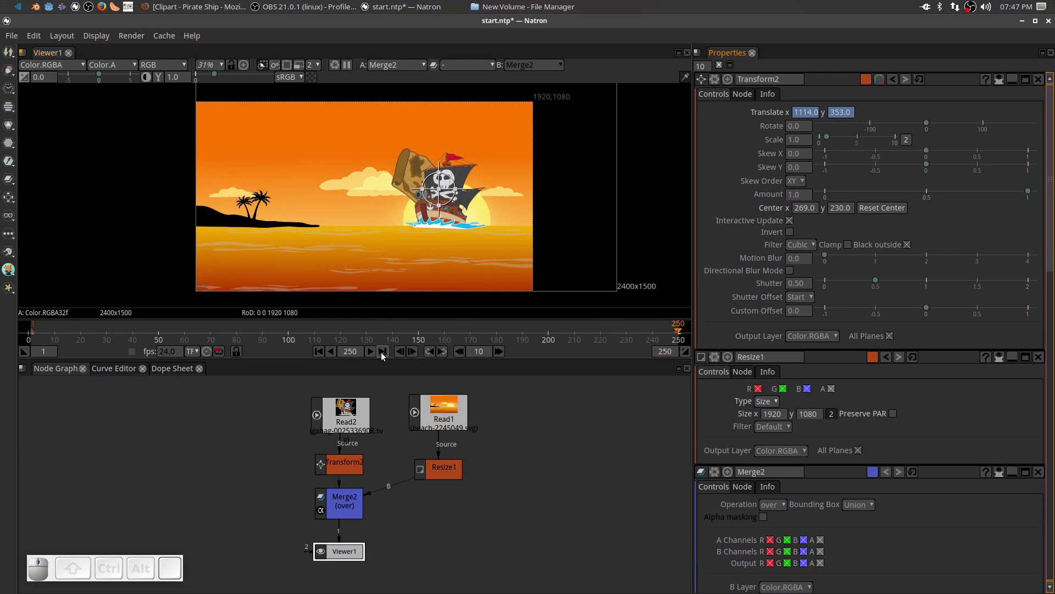
{"action": "left_click", "coordinate": [345, 351]}
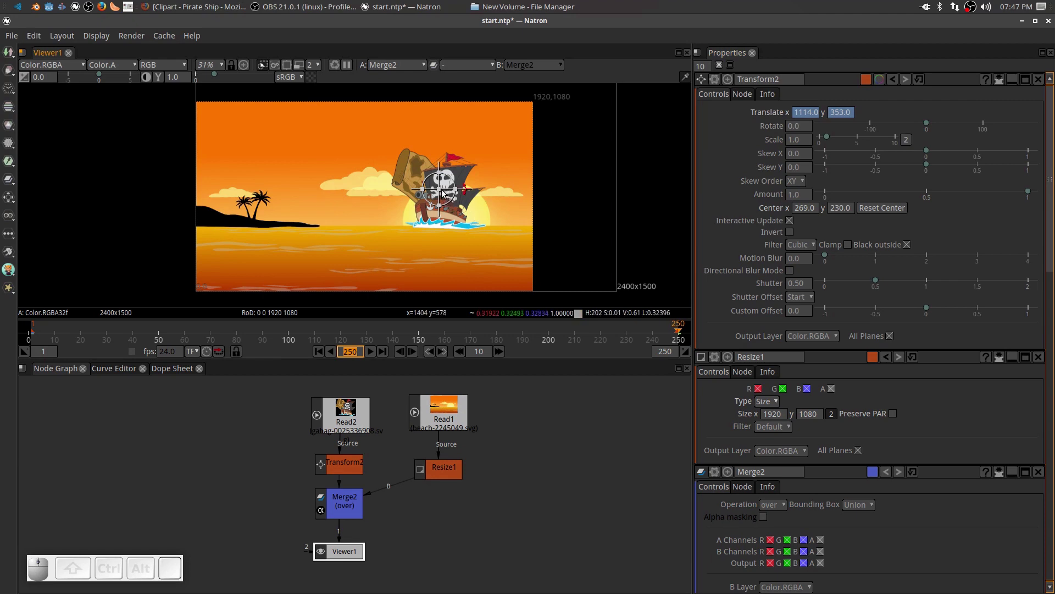
{"action": "left_click", "coordinate": [439, 190]}
{"action": "left_click_drag", "start_coordinate": [436, 195], "coordinate": [288, 258]}
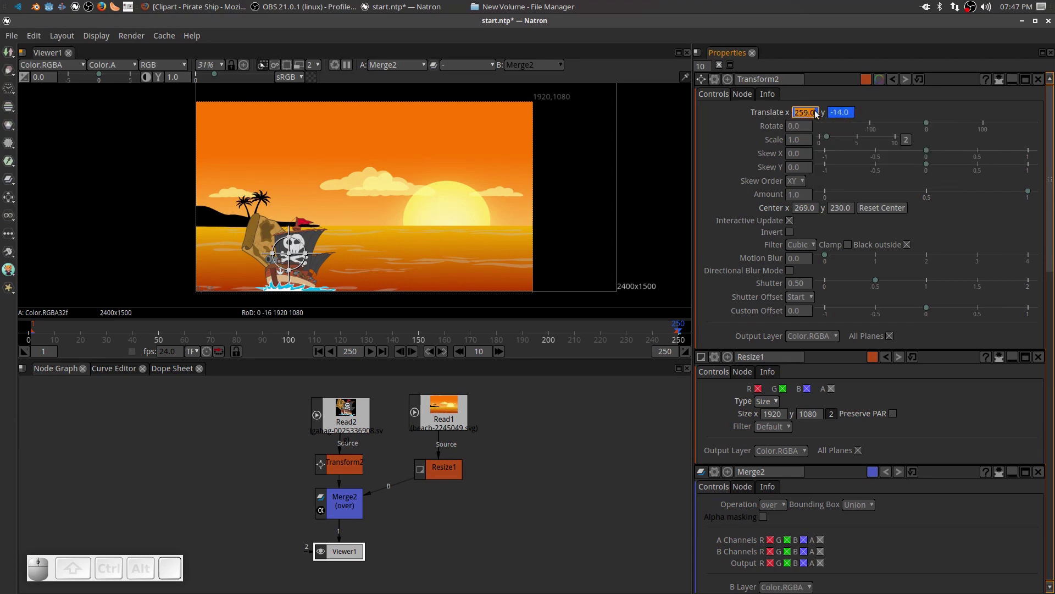
Step: Play back the ship's animation, stop it and scrub through the frames to check the movement
{"action": "left_click", "coordinate": [371, 351]}
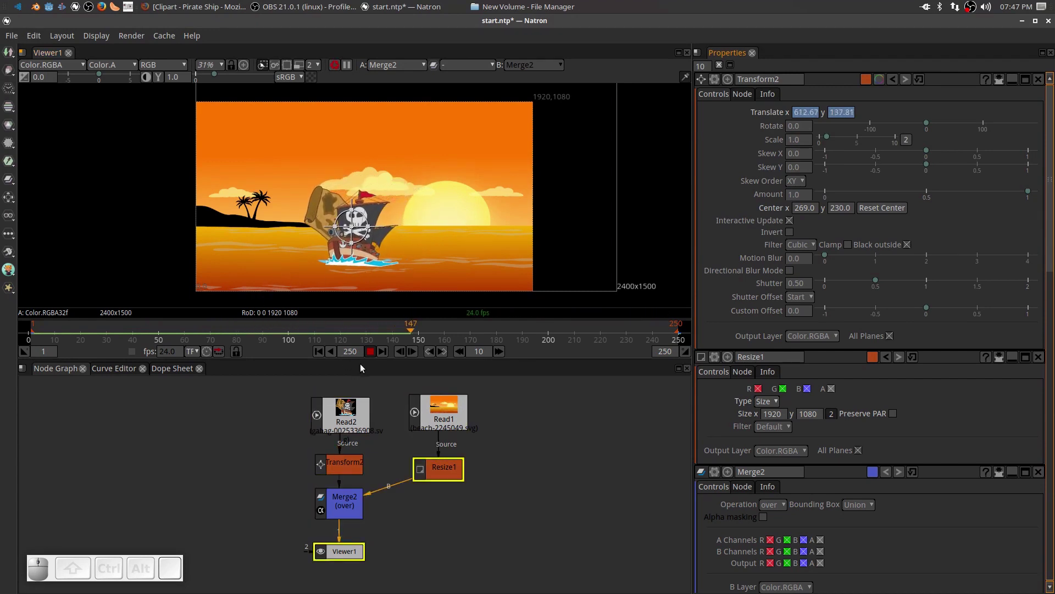
{"action": "left_click", "coordinate": [371, 351]}
{"action": "left_click_drag", "start_coordinate": [429, 329], "coordinate": [190, 330]}
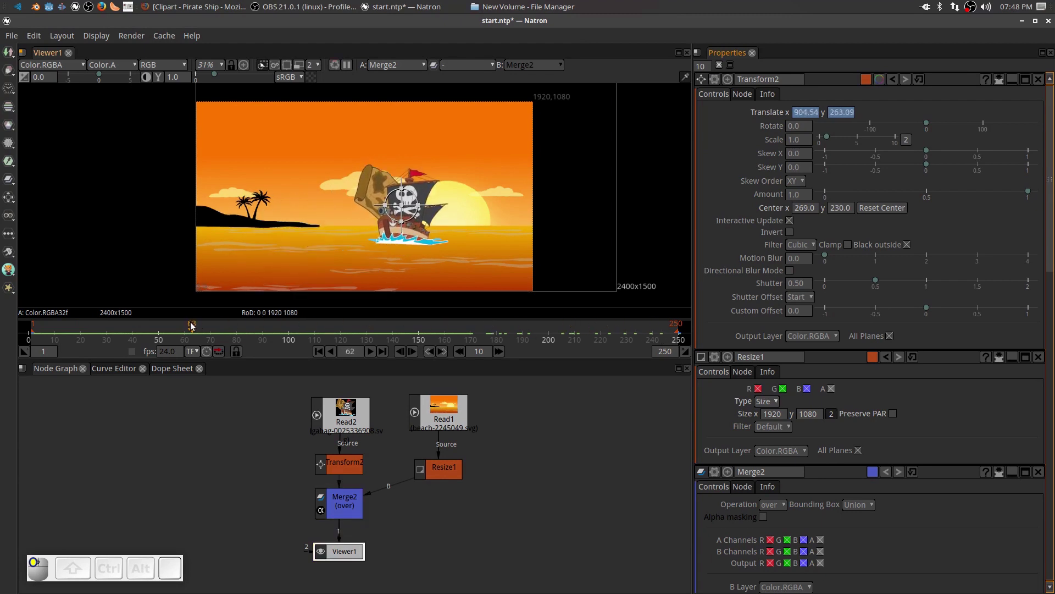
Step: At frame 1, reduce Transform2's scale to 0.40 and set a keyframe on it
{"action": "left_click", "coordinate": [318, 351]}
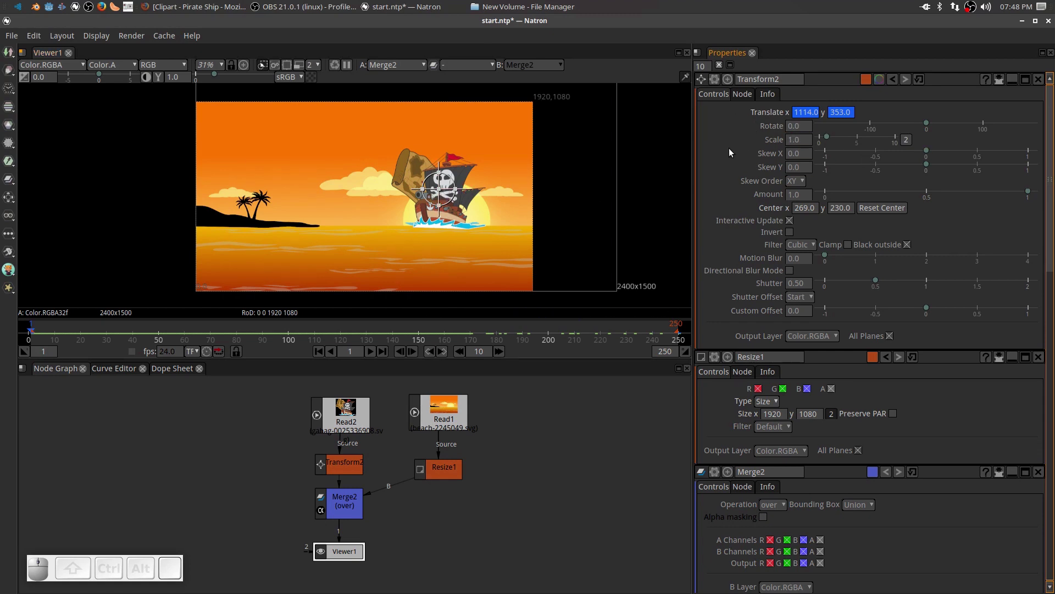
{"action": "left_click", "coordinate": [802, 141]}
{"action": "left_click_drag", "start_coordinate": [830, 139], "coordinate": [822, 141]}
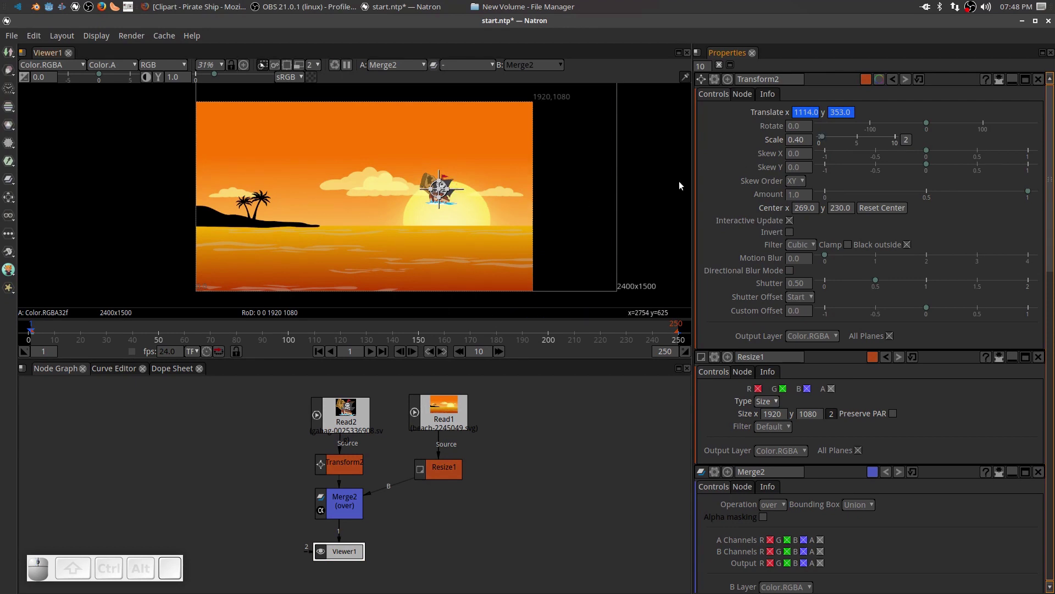
{"action": "left_click", "coordinate": [792, 141]}
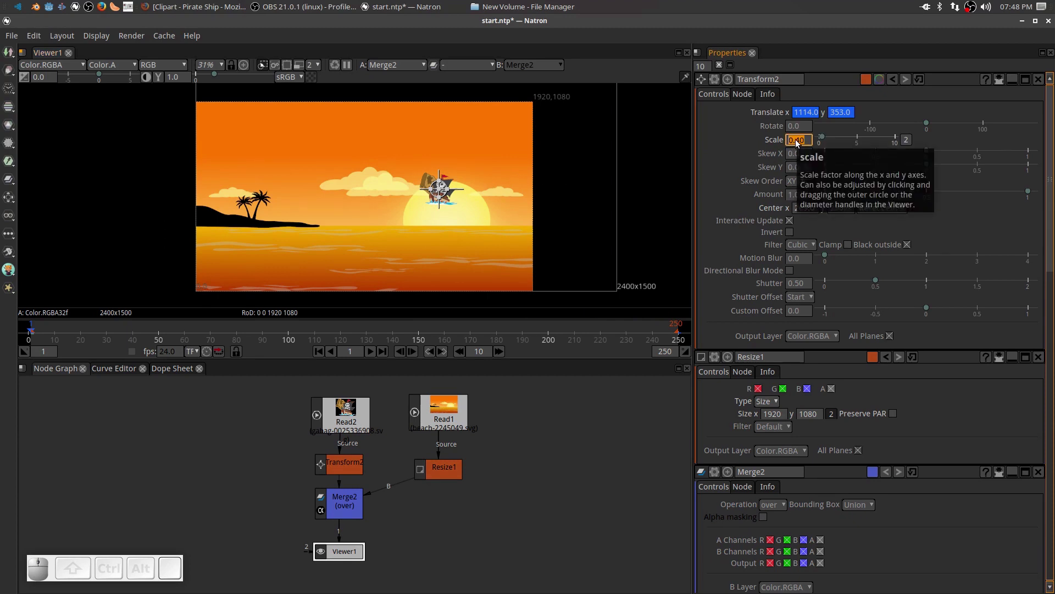
{"action": "right_click", "coordinate": [796, 140]}
{"action": "left_click", "coordinate": [807, 146]}
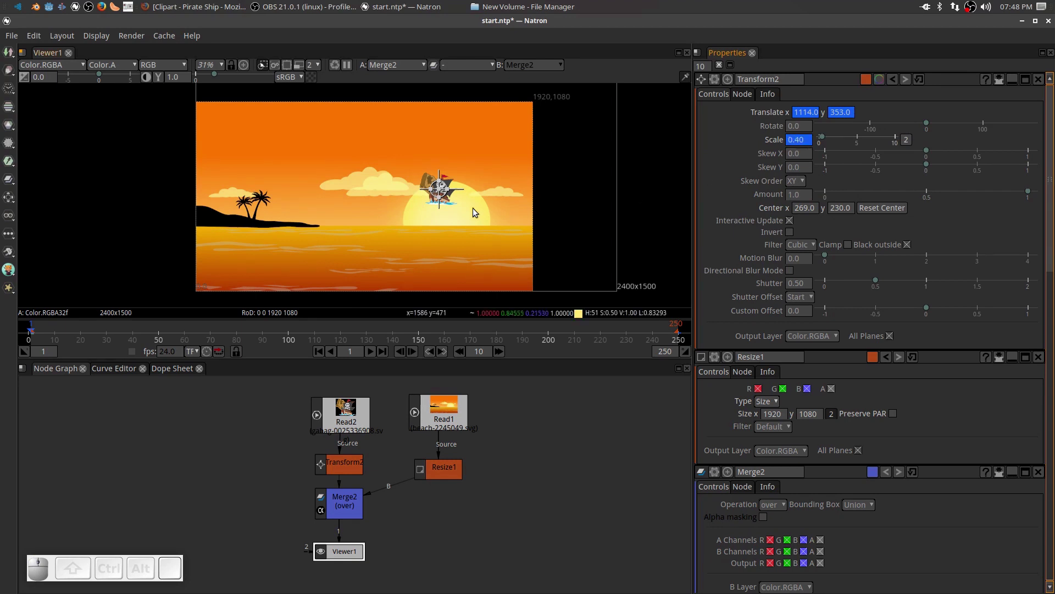
Step: Lower the small ship onto the horizon at frame 1, with Translate at about x 1126, y 208
{"action": "left_click_drag", "start_coordinate": [439, 190], "coordinate": [443, 217]}
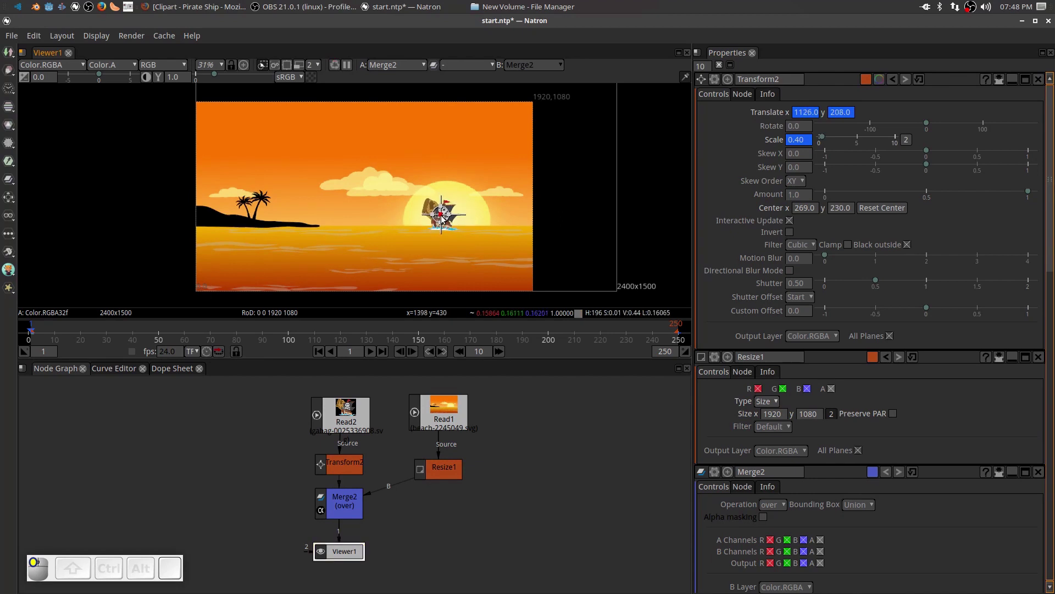
{"action": "left_click", "coordinate": [794, 126]}
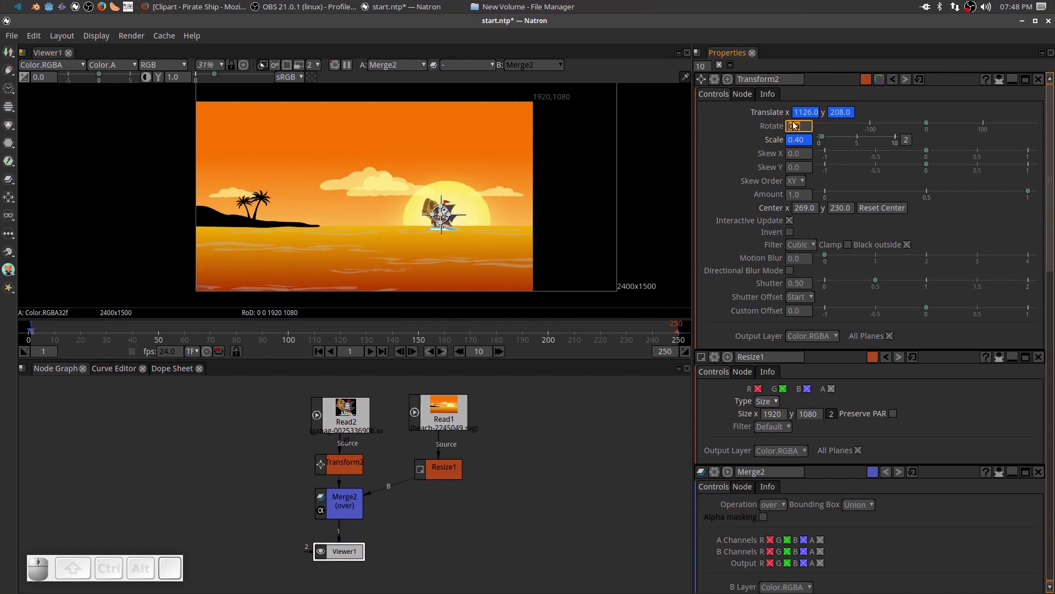
{"action": "left_click", "coordinate": [839, 114]}
Step: At frame 250, set Transform2's scale to 1 so the ship is full size in the foreground
{"action": "left_click", "coordinate": [383, 352]}
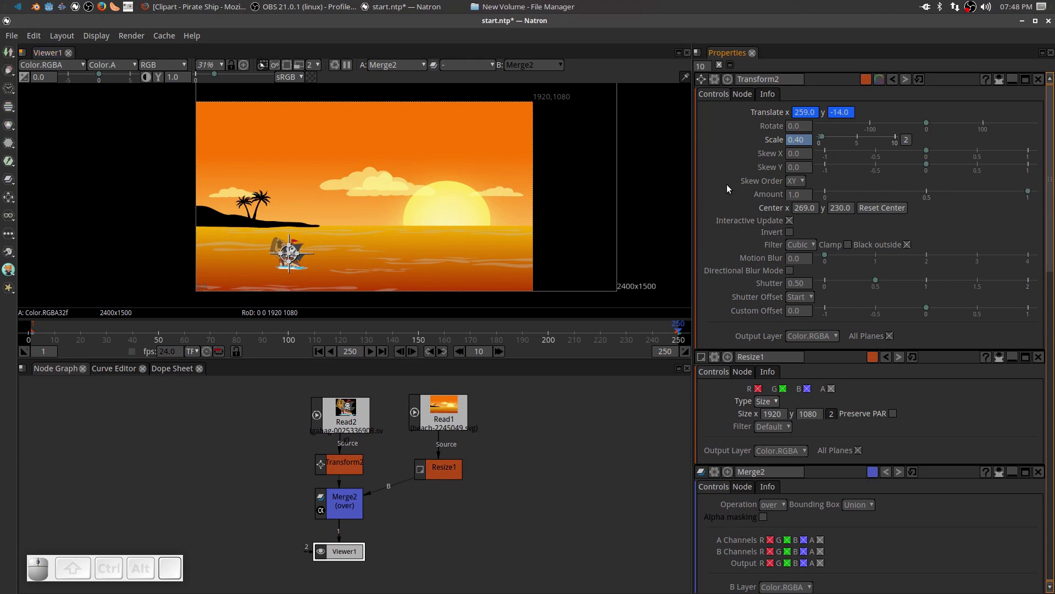
{"action": "left_click", "coordinate": [810, 139]}
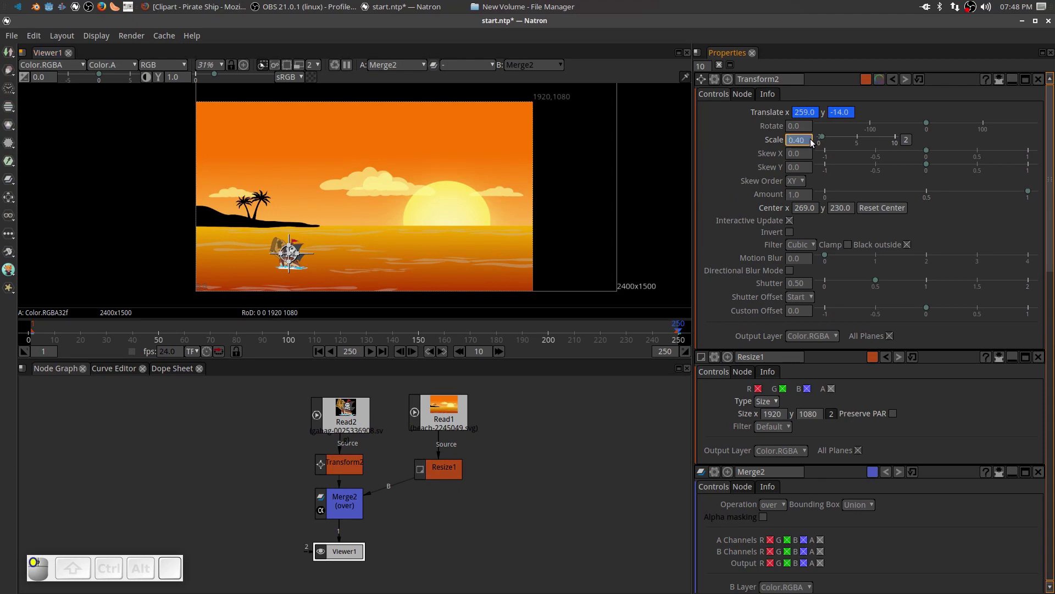
{"action": "left_click_drag", "start_coordinate": [780, 141], "coordinate": [797, 140]}
{"action": "left_click", "coordinate": [773, 144]}
{"action": "left_click", "coordinate": [799, 144]}
{"action": "left_click", "coordinate": [811, 123]}
{"action": "left_click", "coordinate": [784, 130]}
{"action": "key", "text": "Return"}
{"action": "left_click", "coordinate": [806, 141]}
{"action": "type", "text": "1"}
{"action": "key", "text": "Return"}
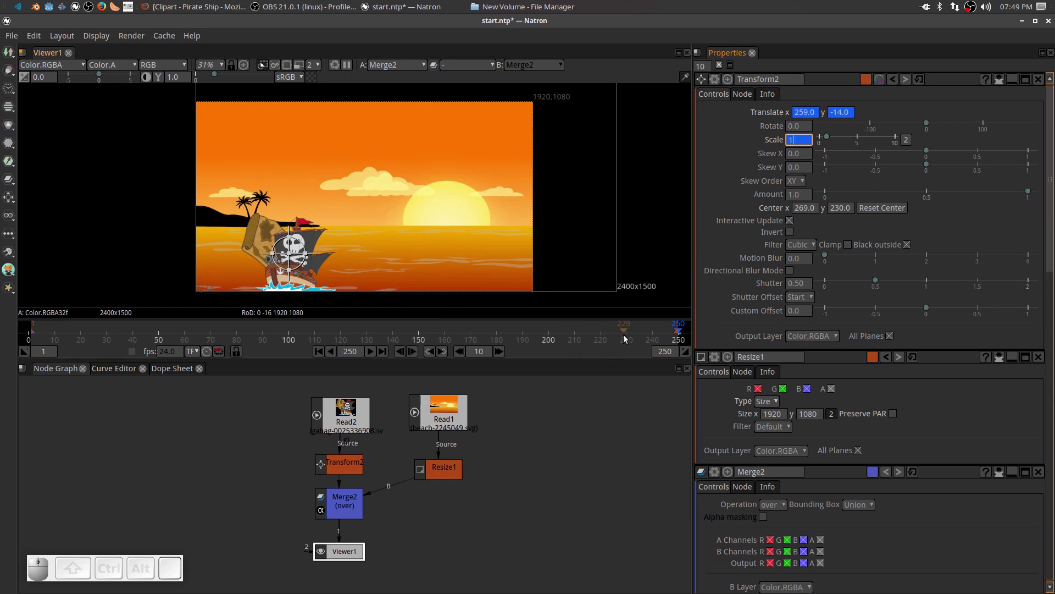
Step: Scrub the timeline and play back the animation to check the ship's combined movement and scaling
{"action": "left_click_drag", "start_coordinate": [623, 335], "coordinate": [665, 331]}
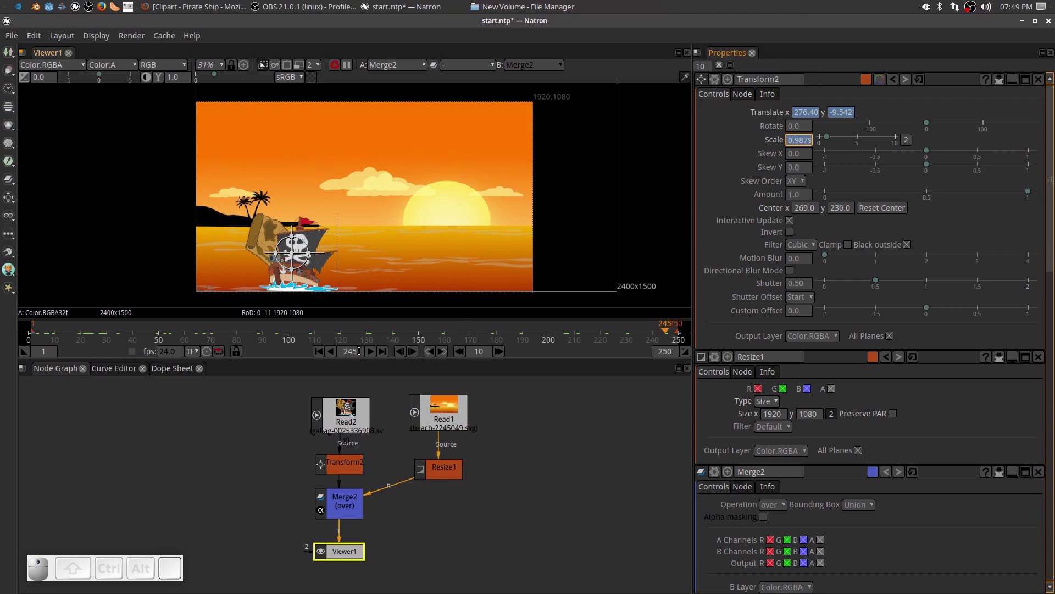
{"action": "left_click", "coordinate": [369, 351]}
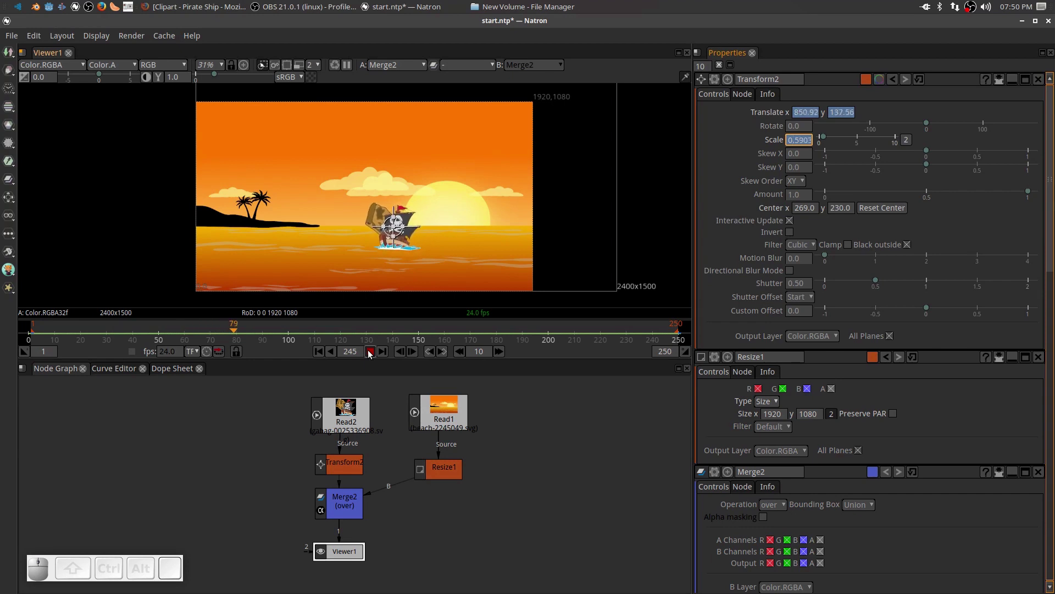
{"action": "left_click", "coordinate": [370, 354]}
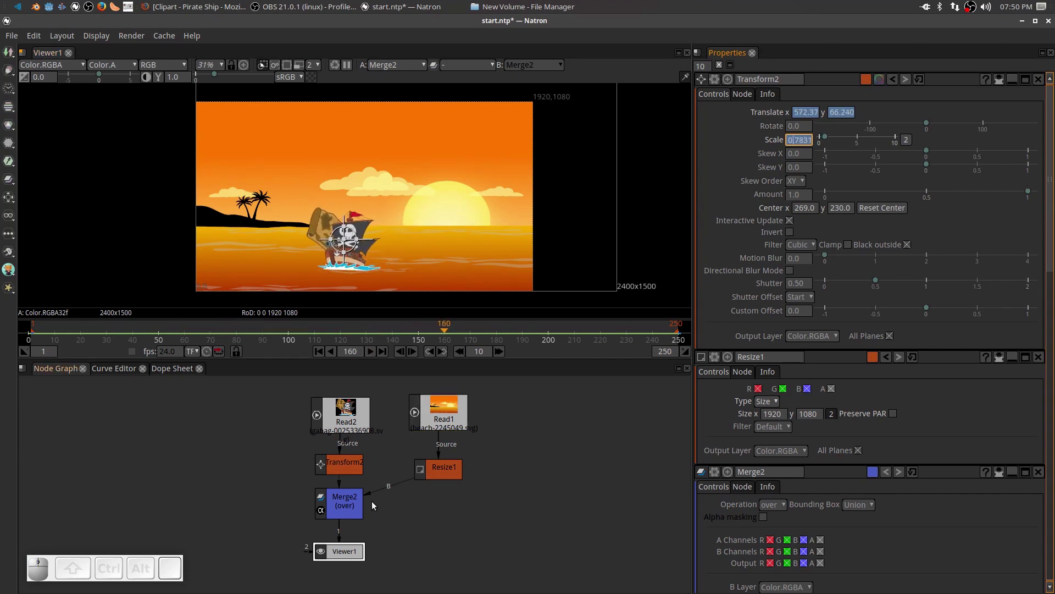
Step: Move Viewer1 aside in the node graph, add a Text node and place it beside the ship's branch
{"action": "left_click_drag", "start_coordinate": [350, 552], "coordinate": [520, 561]}
{"action": "left_click", "coordinate": [525, 477]}
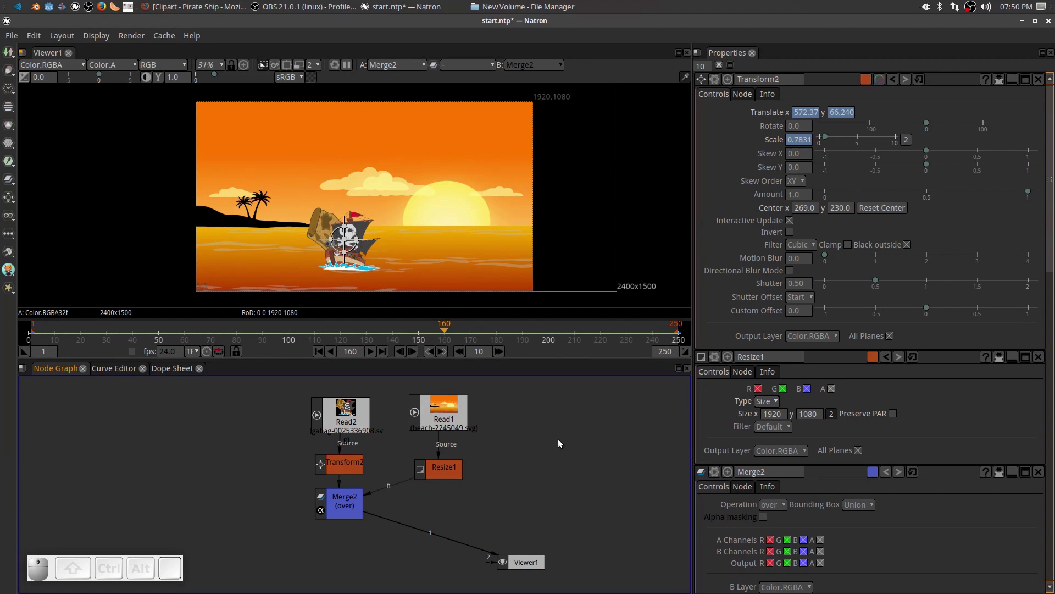
{"action": "key", "text": "Tab"}
{"action": "type", "text": "te"}
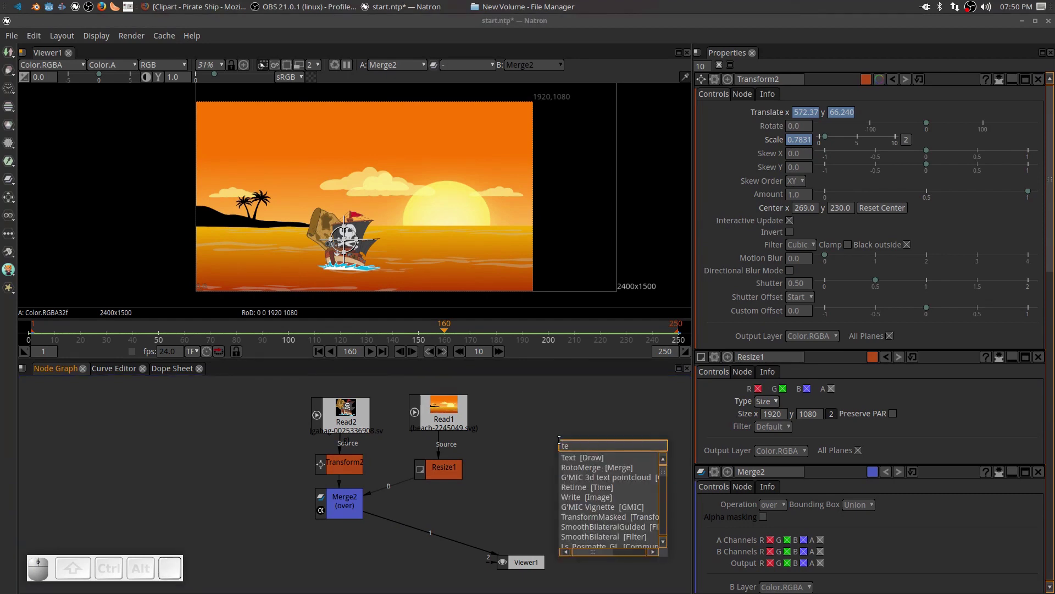
{"action": "type", "text": "xt"}
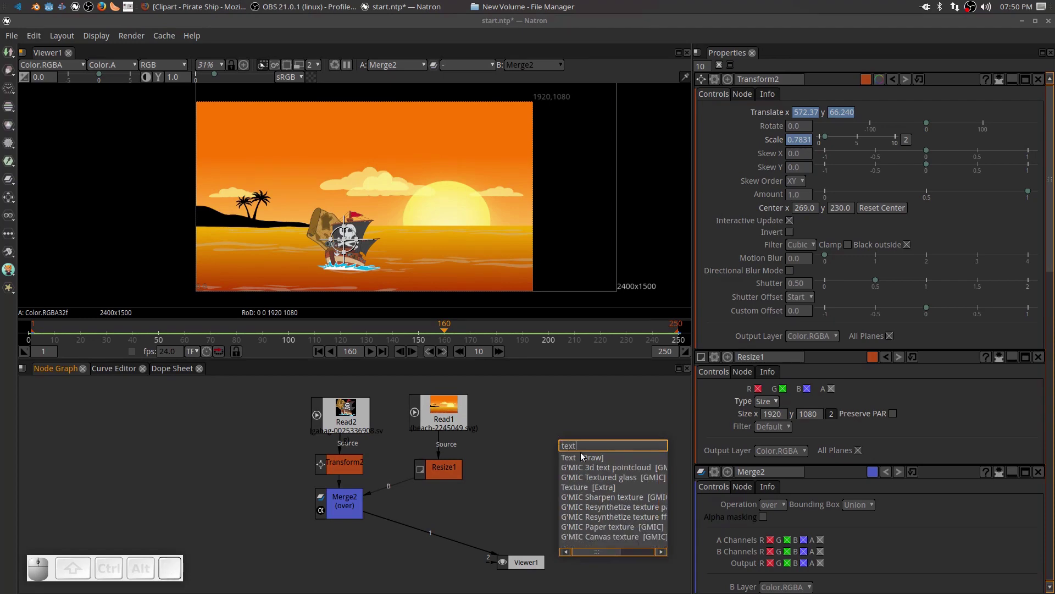
{"action": "key", "text": "Return"}
{"action": "left_click_drag", "start_coordinate": [611, 463], "coordinate": [215, 473]}
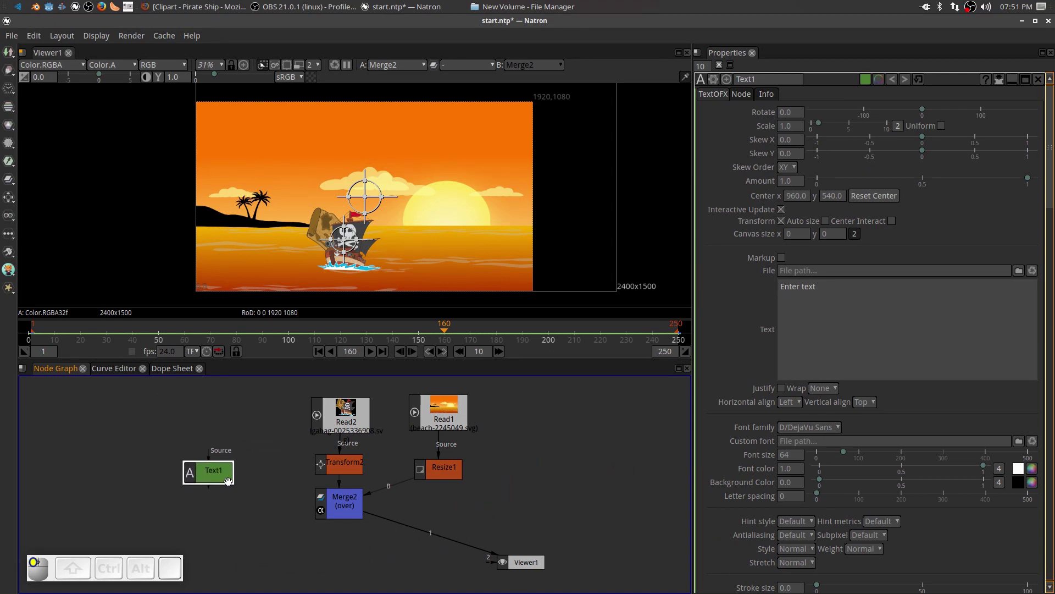
{"action": "left_click", "coordinate": [408, 518]}
{"action": "left_click_drag", "start_coordinate": [342, 506], "coordinate": [295, 388]}
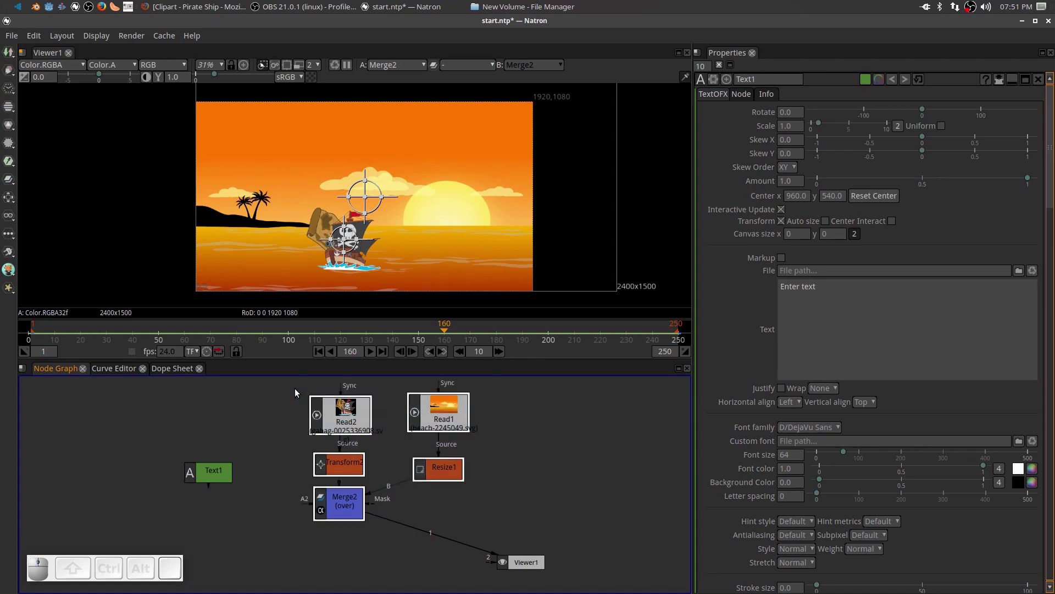
{"action": "left_click", "coordinate": [596, 504]}
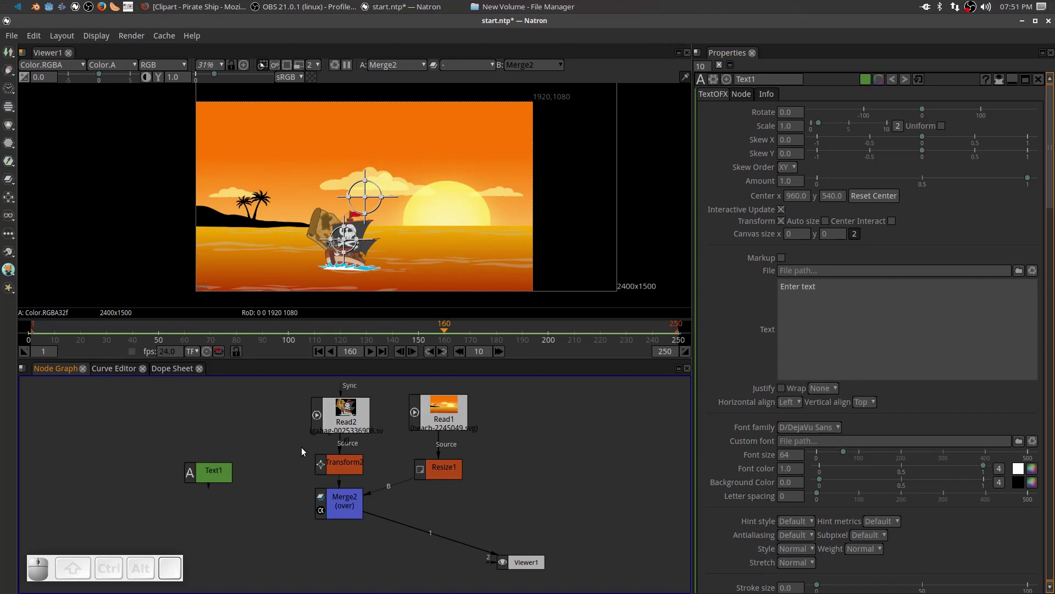
Step: Add a Merge node fed by Text1 as A and Merge2 as B, and arrange it below Merge2 with Text1 beside it
{"action": "left_click", "coordinate": [222, 473]}
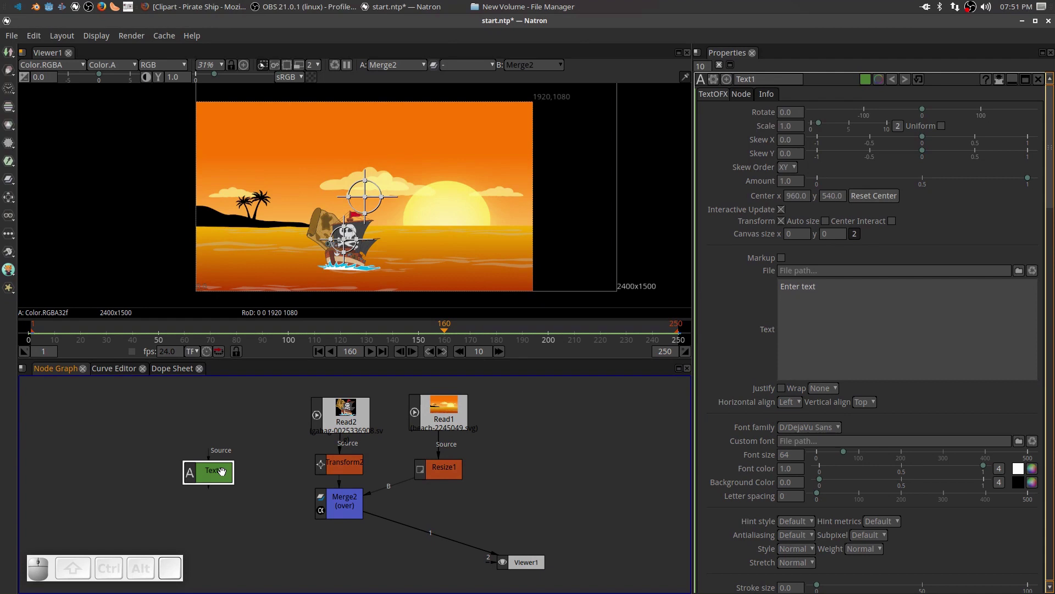
{"action": "key", "text": "m"}
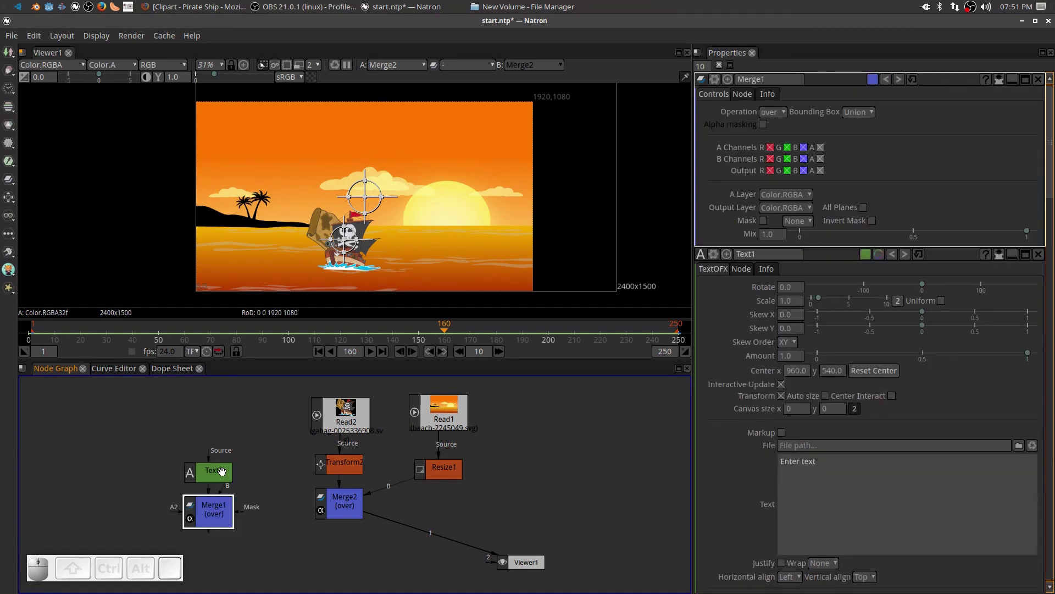
{"action": "left_click_drag", "start_coordinate": [229, 515], "coordinate": [230, 536]}
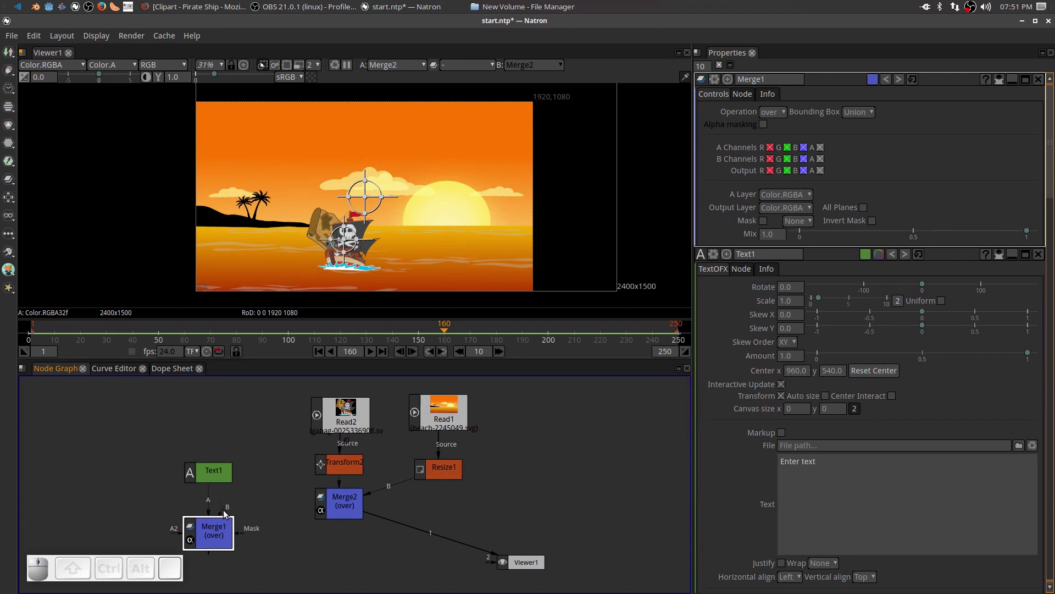
{"action": "left_click", "coordinate": [215, 536]}
{"action": "left_click_drag", "start_coordinate": [215, 535], "coordinate": [344, 504]}
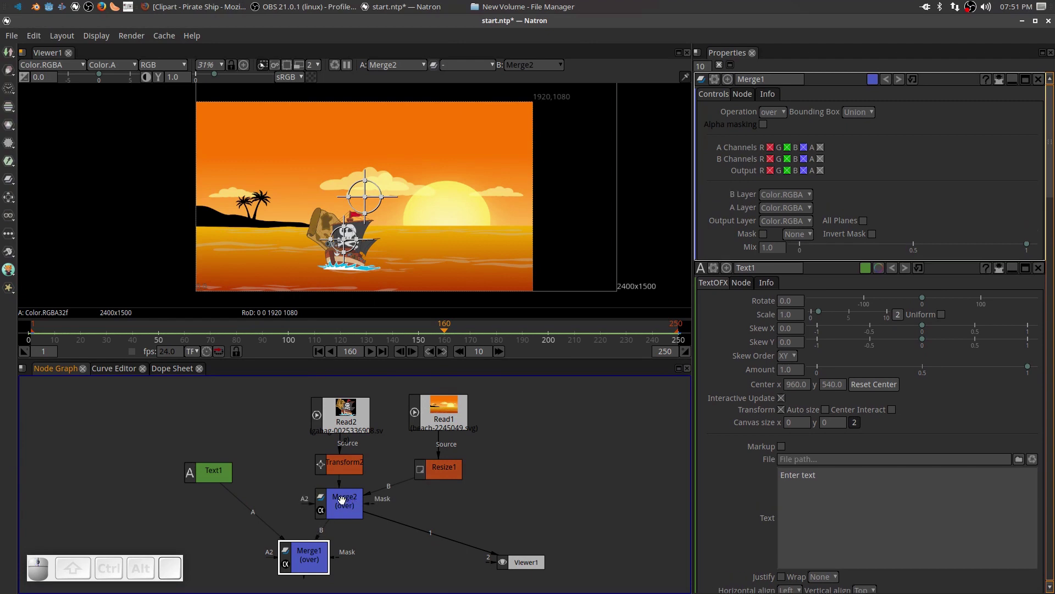
{"action": "left_click_drag", "start_coordinate": [314, 554], "coordinate": [350, 555]}
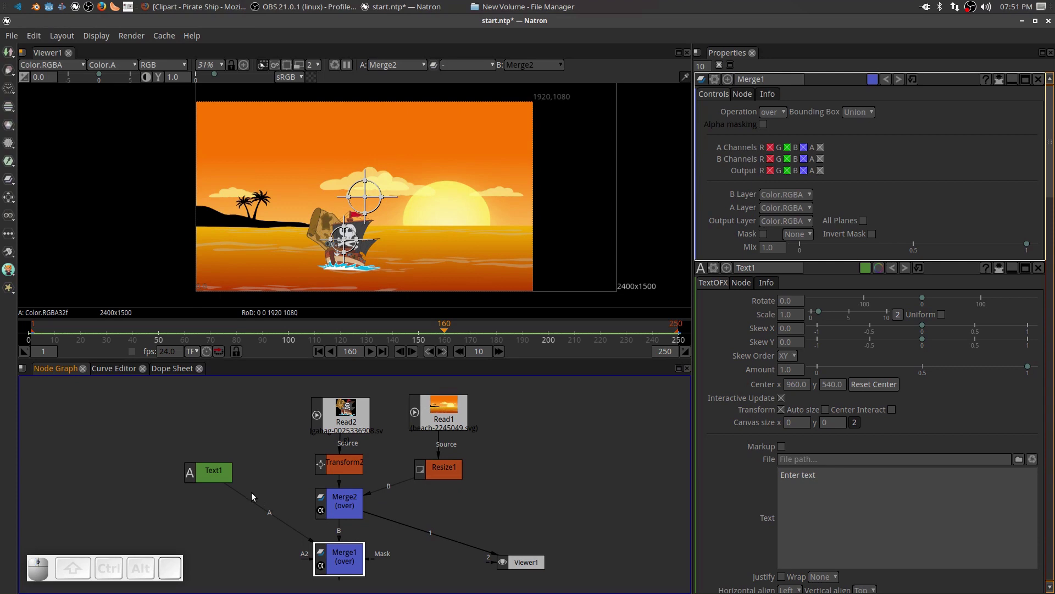
{"action": "left_click_drag", "start_coordinate": [220, 474], "coordinate": [270, 560]}
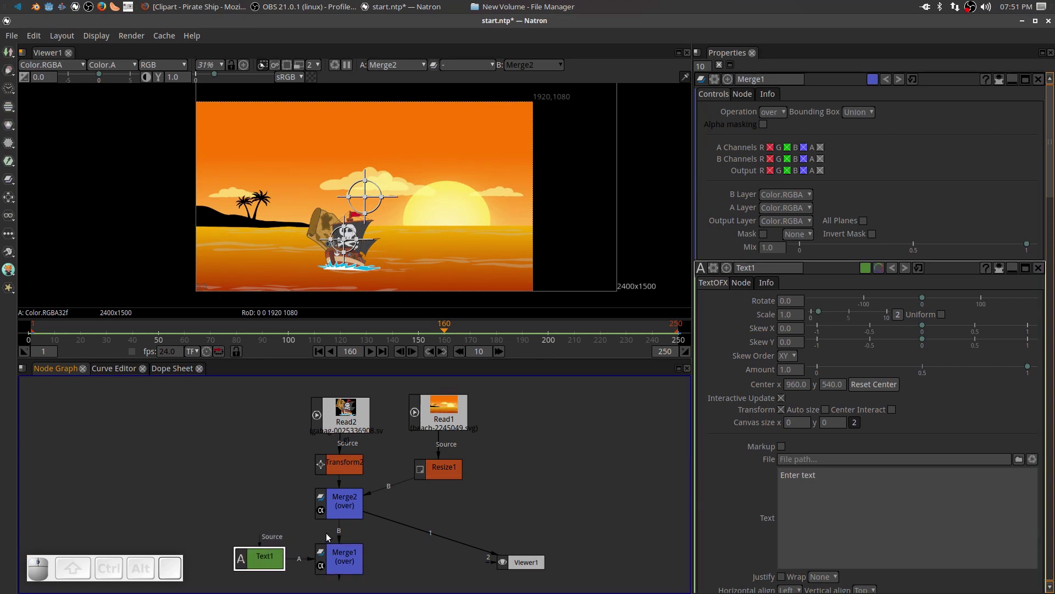
Step: Rename the Merge2 node as Merge-Ship
{"action": "double_click", "coordinate": [343, 499]}
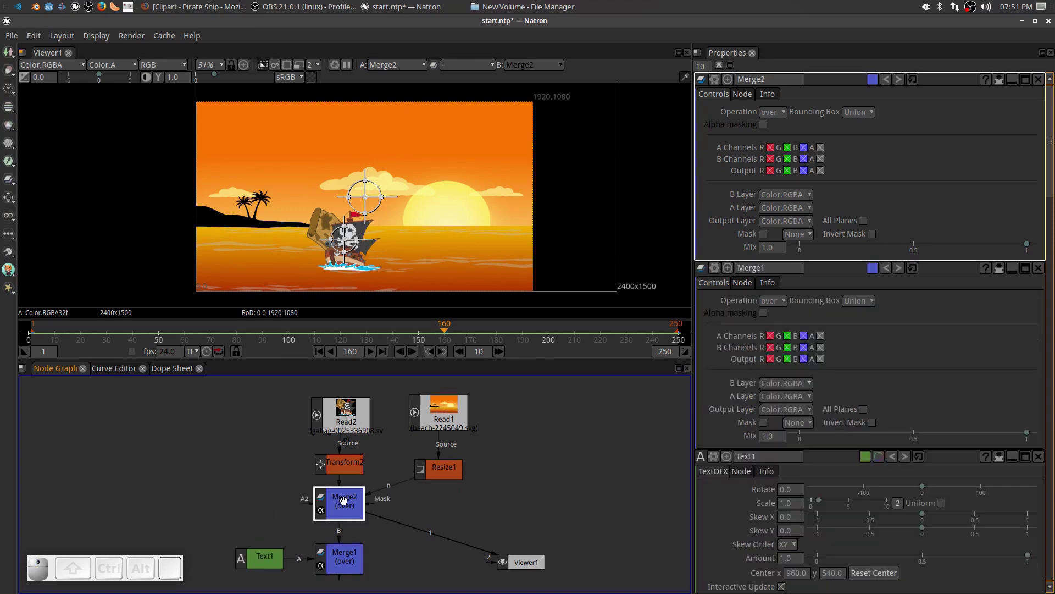
{"action": "left_click", "coordinate": [775, 75]}
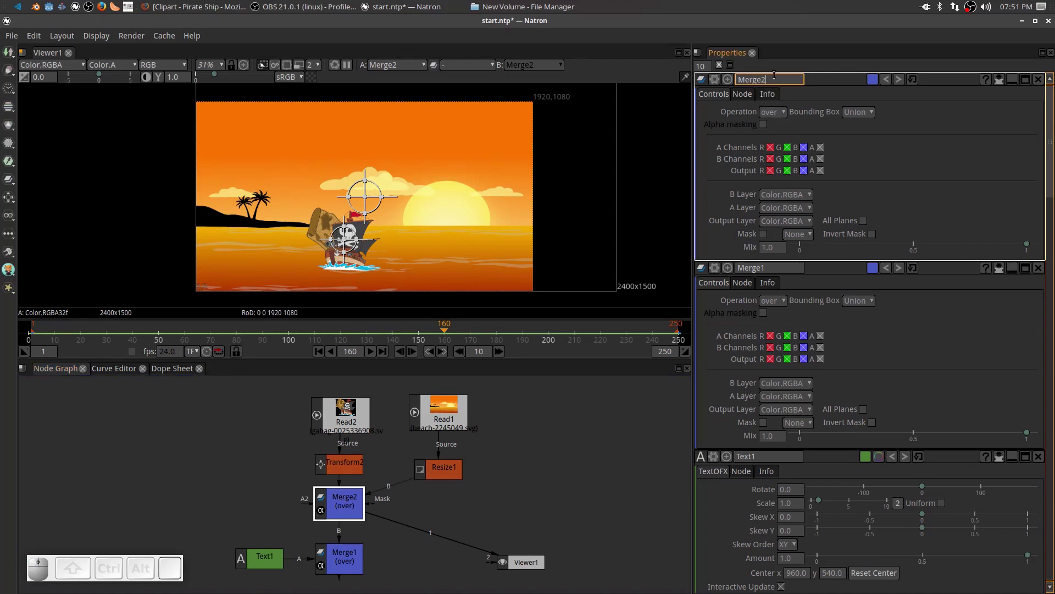
{"action": "key", "text": "BackSpace"}
{"action": "type", "text": "-Ship"}
{"action": "key", "text": "Return"}
Step: Rename the Merge1 node as Merge-Text
{"action": "left_click", "coordinate": [341, 557]}
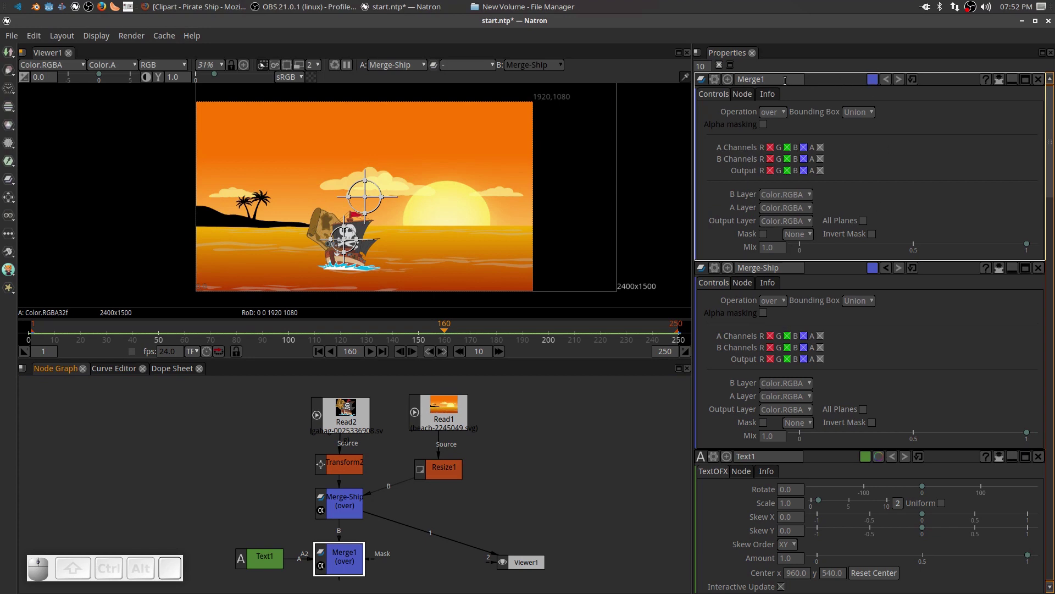
{"action": "left_click", "coordinate": [764, 79]}
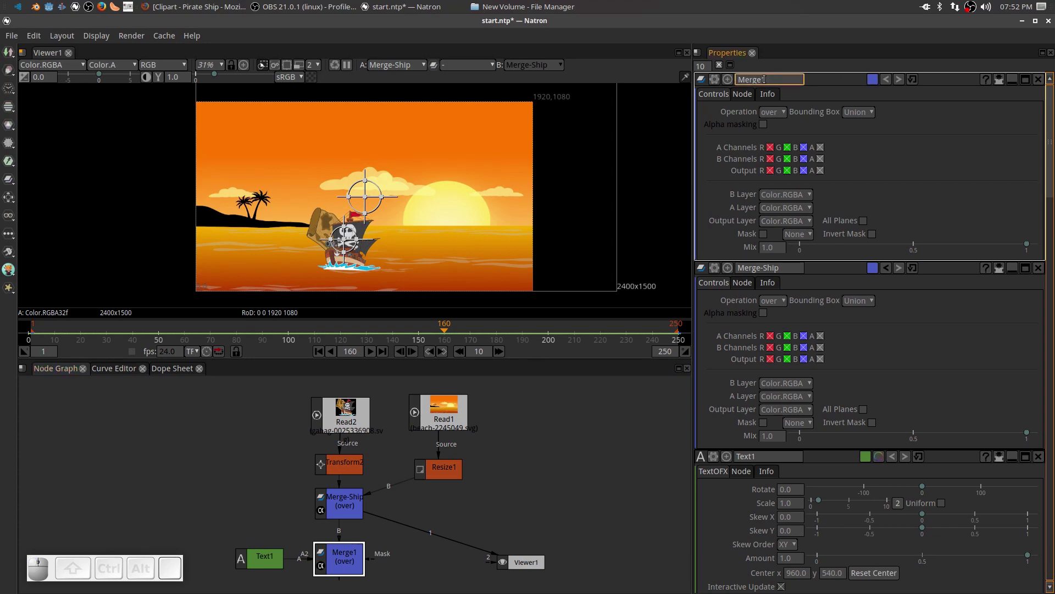
{"action": "key", "text": "BackSpace"}
{"action": "type", "text": "-"}
{"action": "type", "text": "Text"}
{"action": "key", "text": "Return"}
Step: Reconnect Viewer1's input 1 from Merge-Ship to the Merge-Text node
{"action": "left_click_drag", "start_coordinate": [439, 532], "coordinate": [519, 536]}
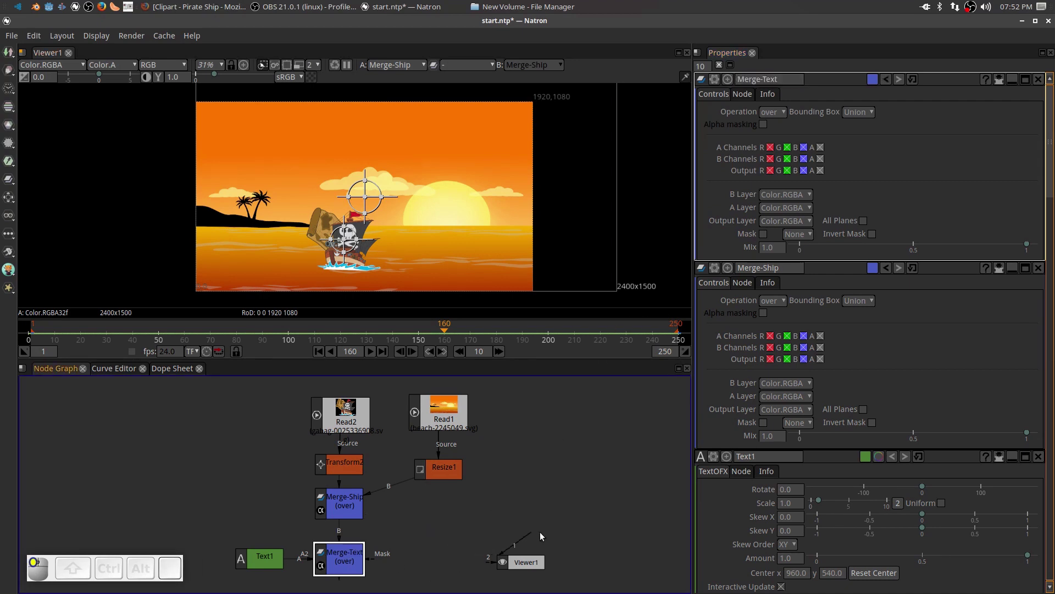
{"action": "left_click_drag", "start_coordinate": [427, 555], "coordinate": [341, 561]}
{"action": "left_click", "coordinate": [341, 561]}
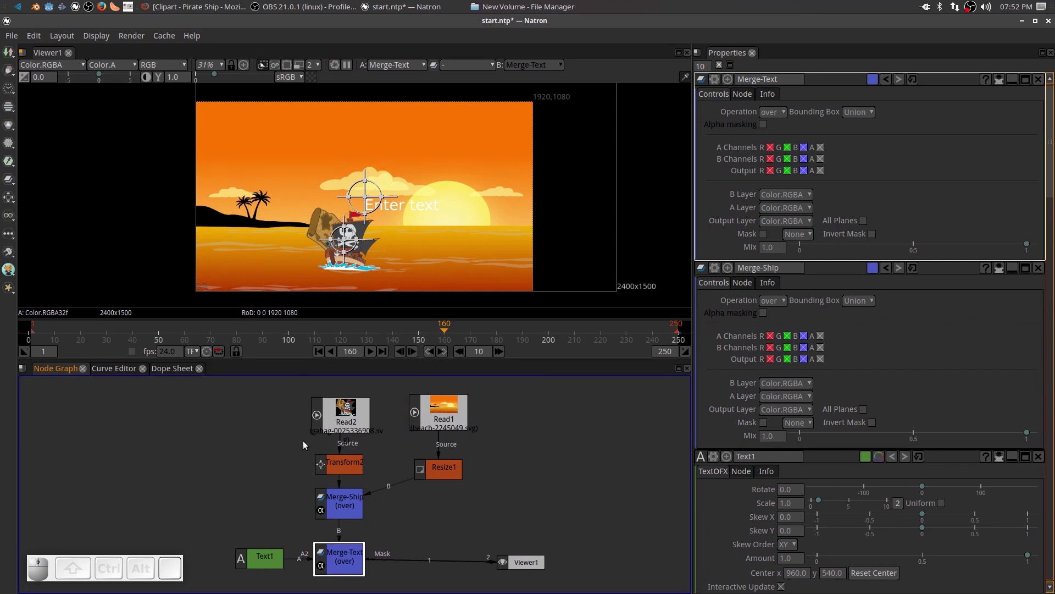
Step: Move the text to the scene's upper-left corner, with Center at about x 142, y 989, and return to the first frame
{"action": "left_click_drag", "start_coordinate": [281, 450], "coordinate": [262, 452]}
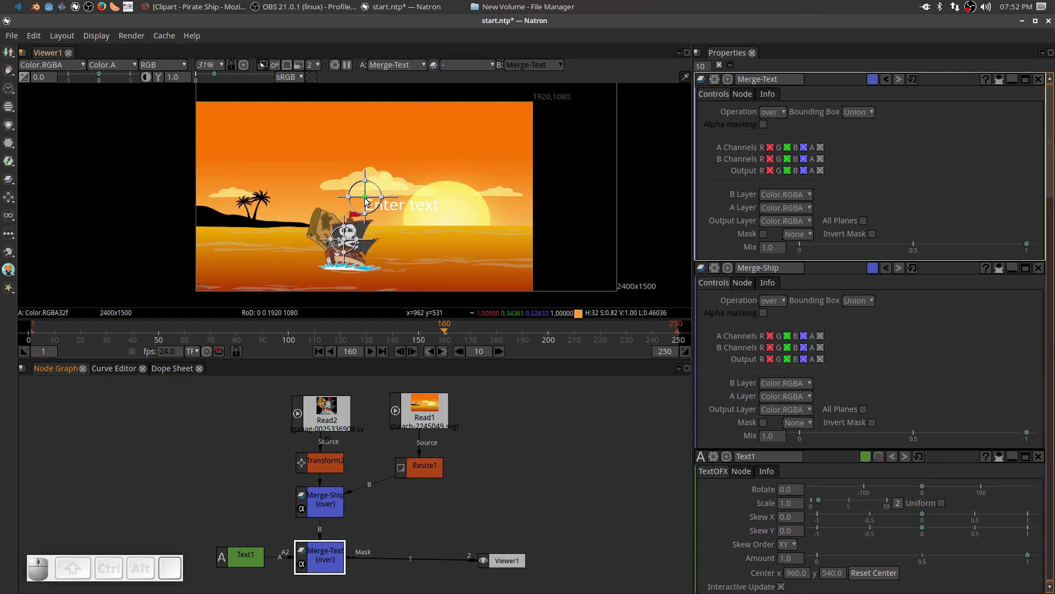
{"action": "left_click_drag", "start_coordinate": [366, 199], "coordinate": [221, 120]}
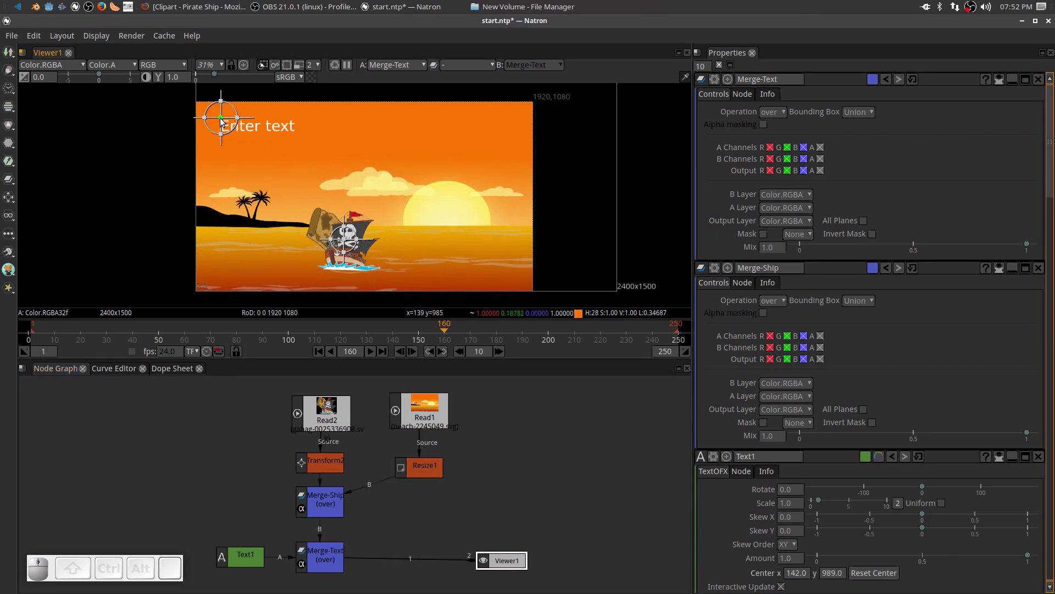
{"action": "left_click", "coordinate": [320, 351]}
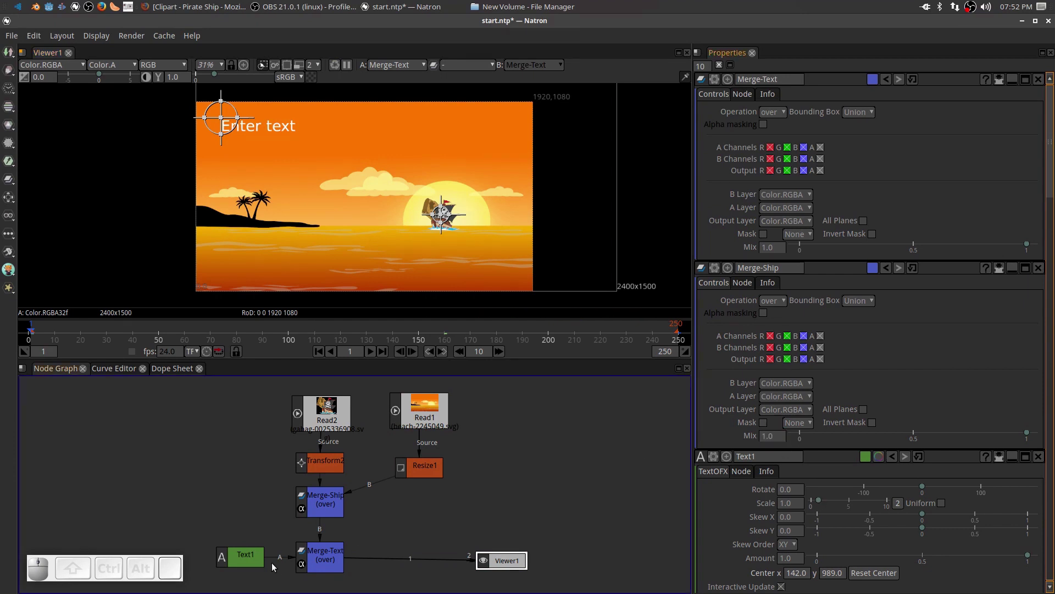
Step: Replace Text1's placeholder text with "Pirate Party 2018"
{"action": "double_click", "coordinate": [250, 556]}
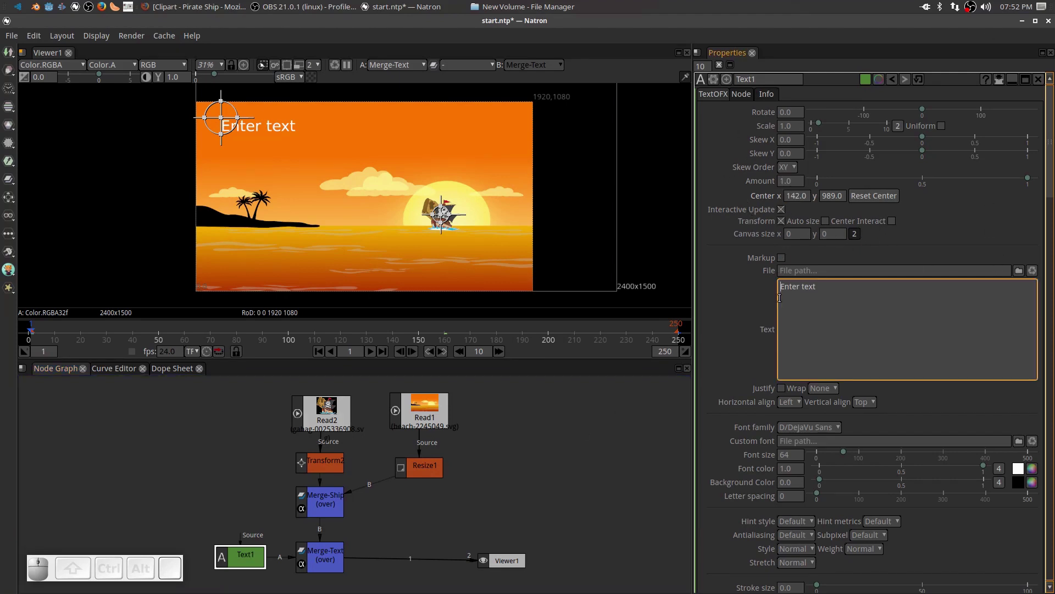
{"action": "left_click_drag", "start_coordinate": [819, 286], "coordinate": [767, 290]}
{"action": "type", "text": "Pire"}
{"action": "key", "text": "BackSpace"}
{"action": "type", "text": "ate "}
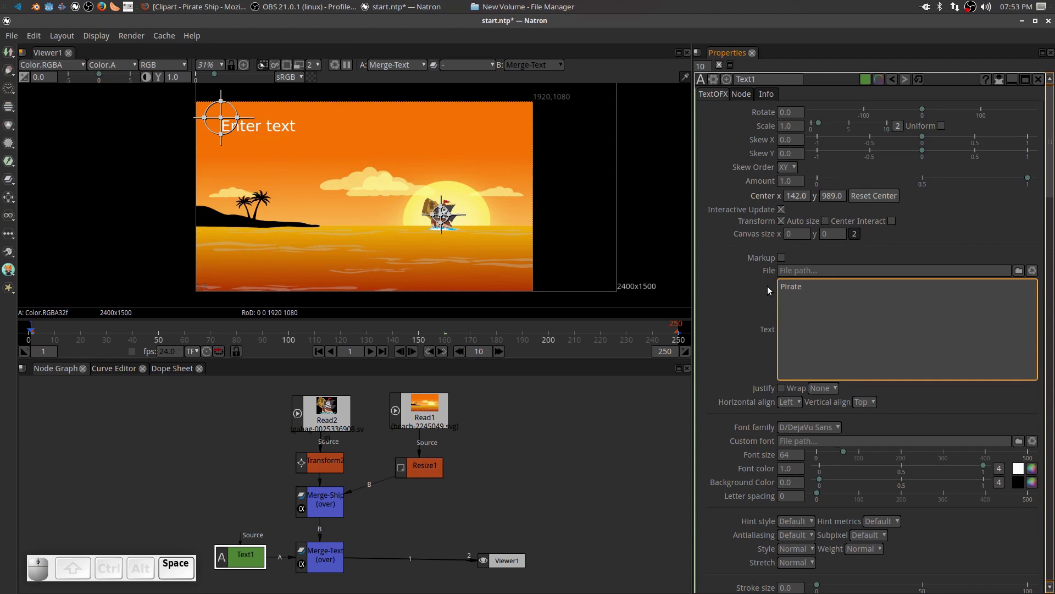
{"action": "type", "text": "Part"}
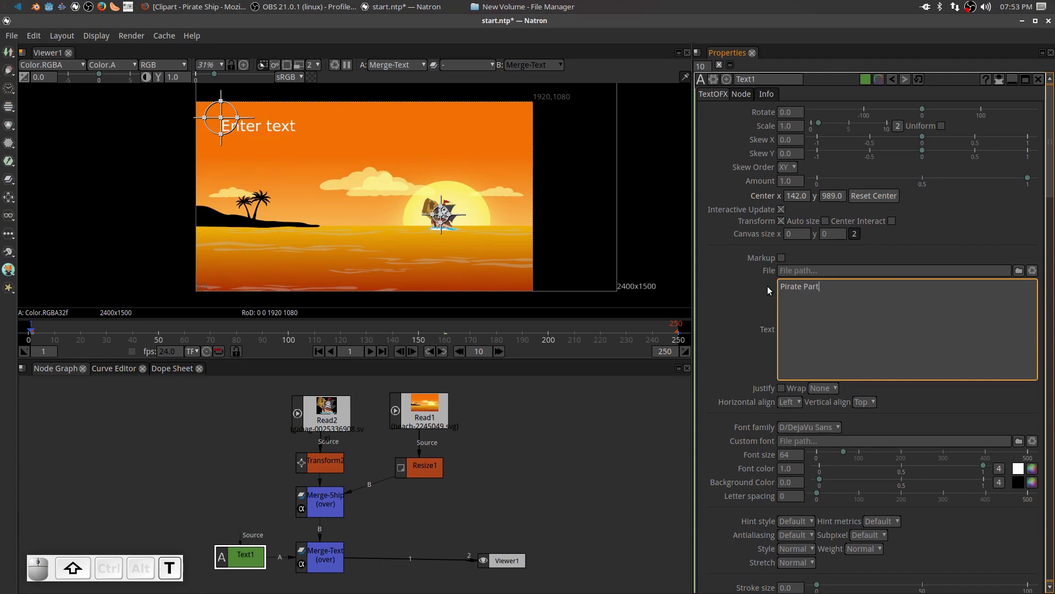
{"action": "type", "text": "y 2018"}
{"action": "key", "text": "Return"}
{"action": "key", "text": "BackSpace"}
{"action": "left_click", "coordinate": [758, 298]}
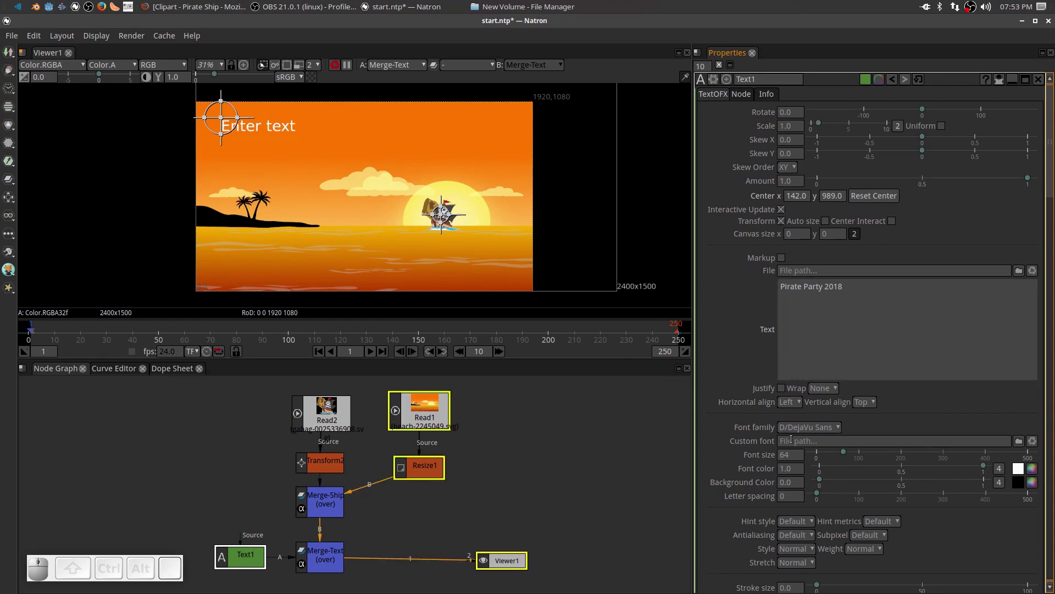
Step: Set the title's font family to Anaktoria and enlarge its font size to about 170
{"action": "left_click", "coordinate": [836, 431]}
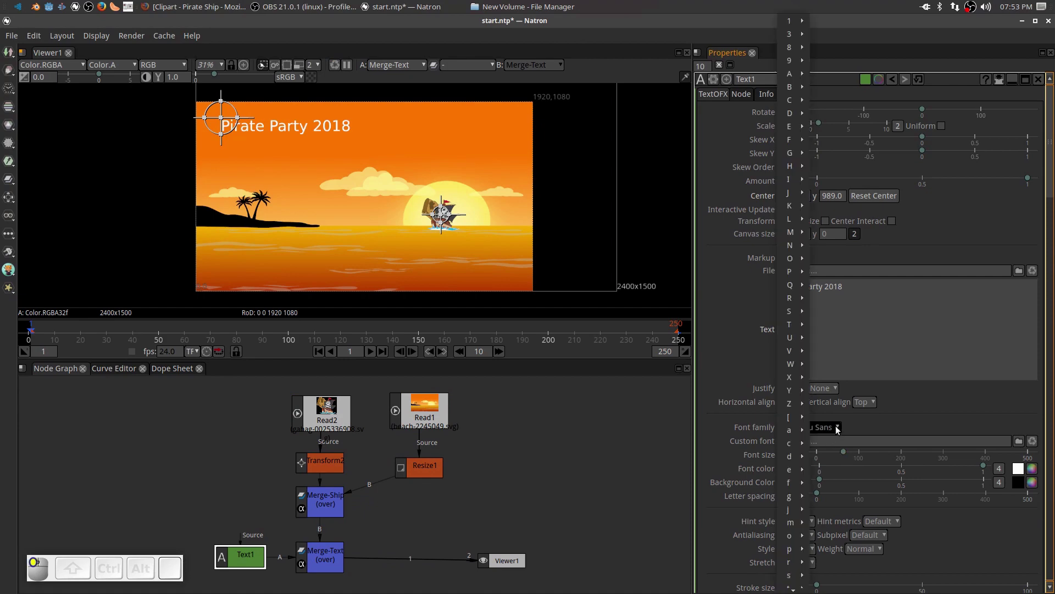
{"action": "mouse_move", "coordinate": [797, 80]}
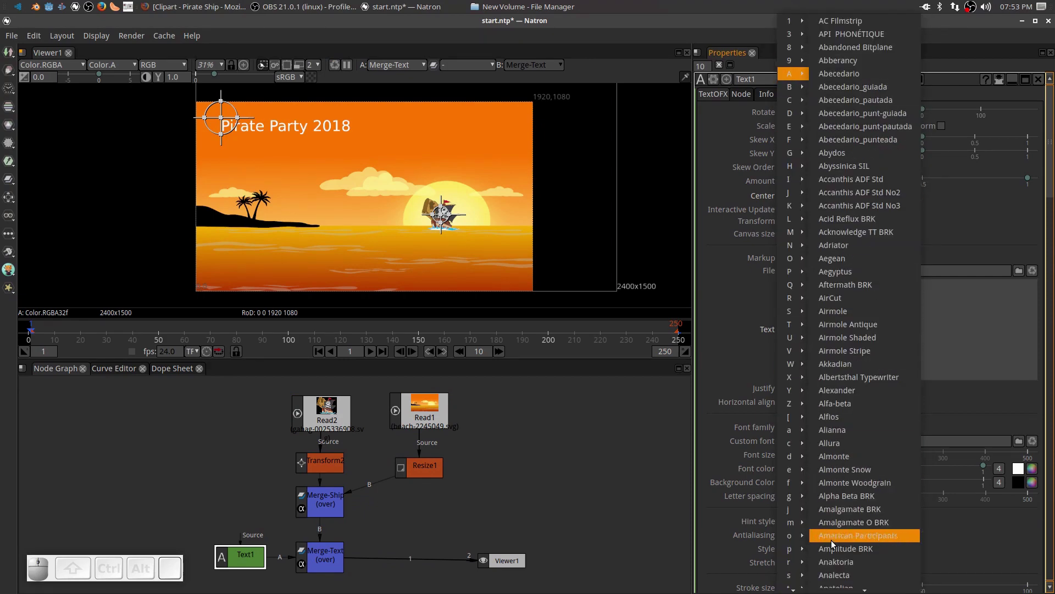
{"action": "left_click", "coordinate": [846, 559]}
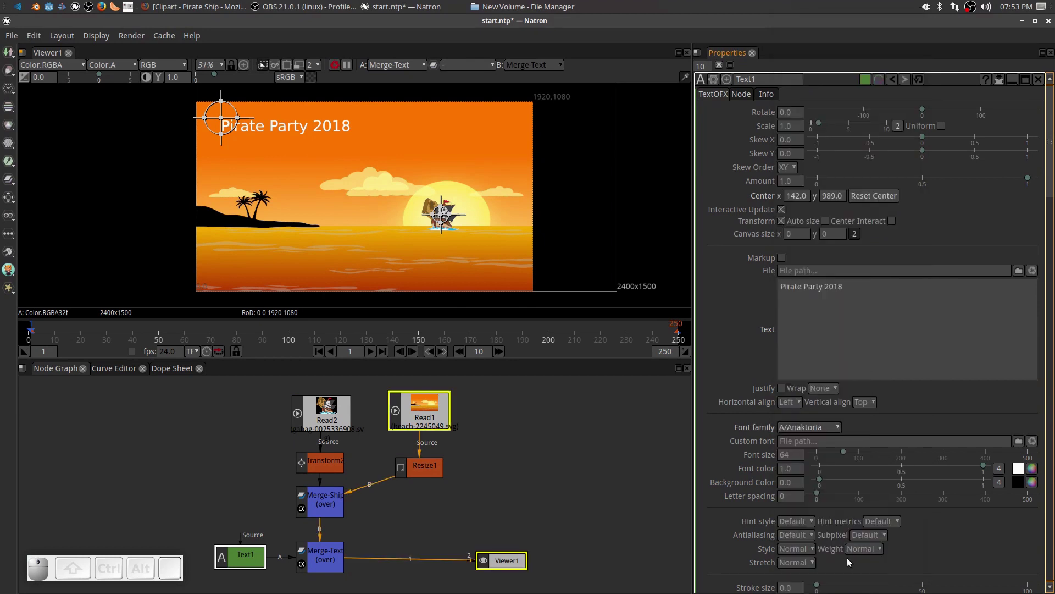
{"action": "left_click", "coordinate": [842, 451]}
{"action": "left_click_drag", "start_coordinate": [842, 451], "coordinate": [888, 453]}
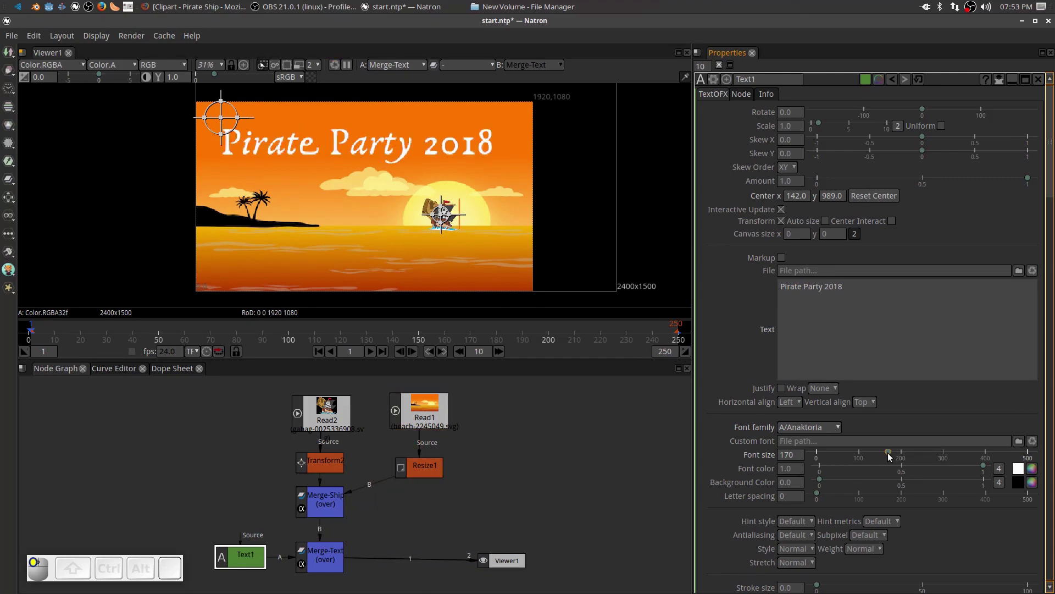
Step: Increase the title's font size to 174 and nudge the text up to Center about x 145, y 1007
{"action": "left_click_drag", "start_coordinate": [888, 453], "coordinate": [889, 452]}
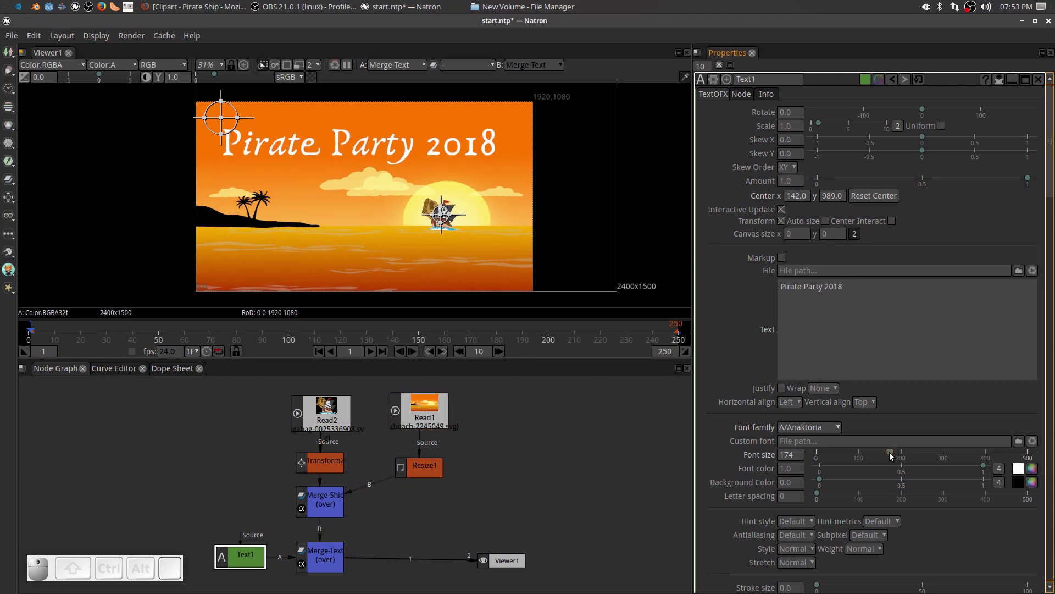
{"action": "left_click", "coordinate": [221, 120]}
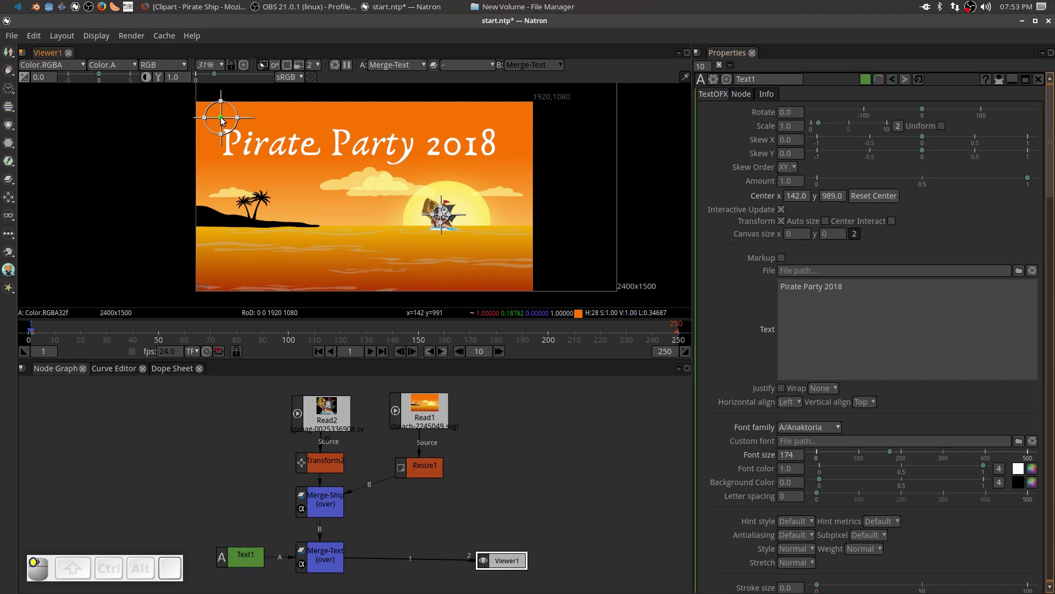
{"action": "left_click_drag", "start_coordinate": [222, 120], "coordinate": [222, 117]}
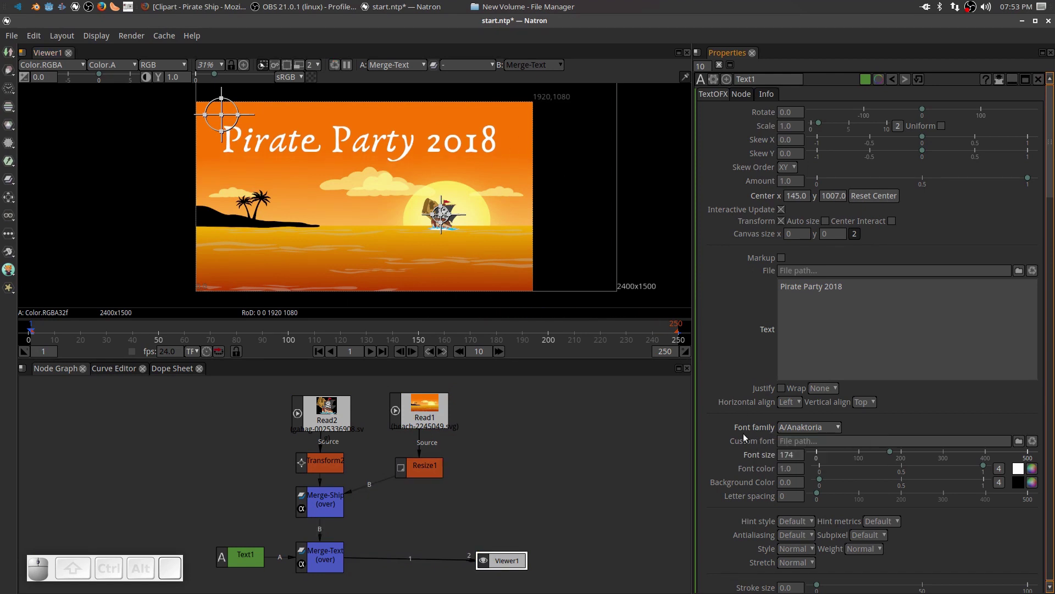
Step: Give the title text an outline with a stroke size of about 14
{"action": "scroll", "coordinate": [714, 355], "scroll_direction": "down", "scroll_amount": 5}
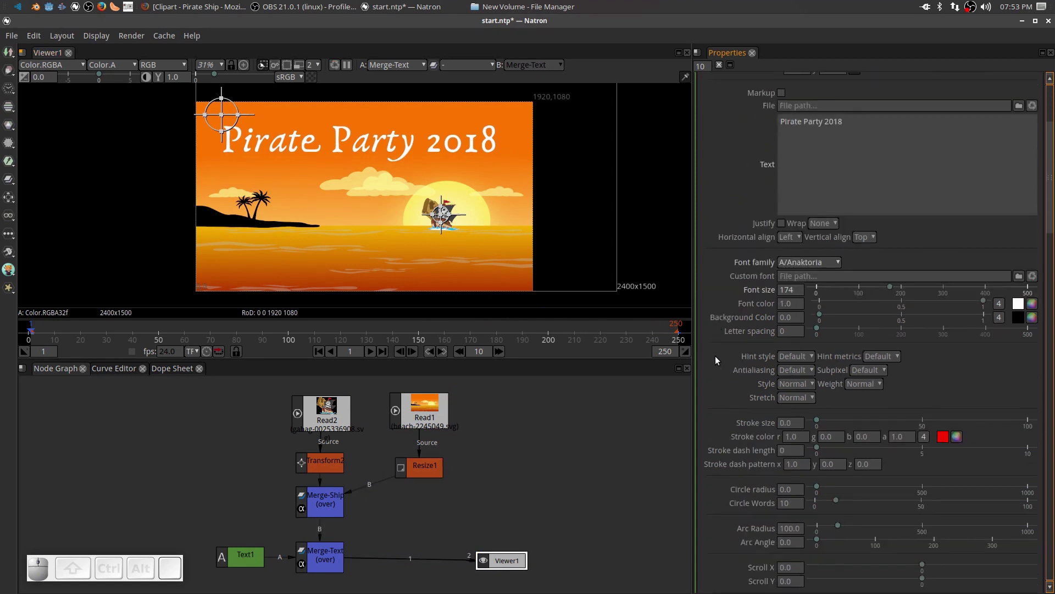
{"action": "left_click_drag", "start_coordinate": [816, 420], "coordinate": [841, 417]}
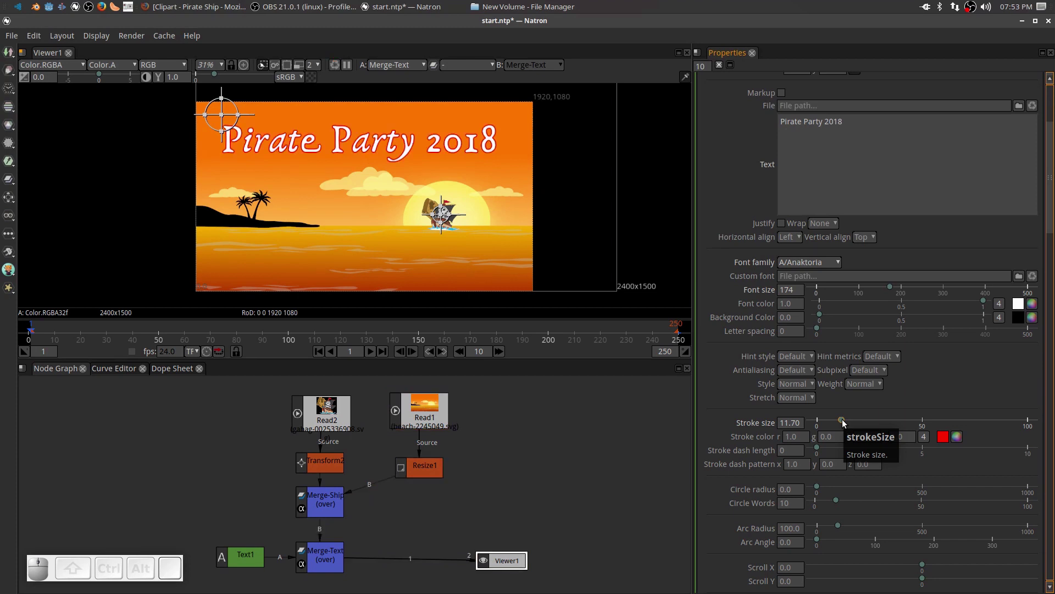
{"action": "left_click_drag", "start_coordinate": [842, 422], "coordinate": [850, 422]}
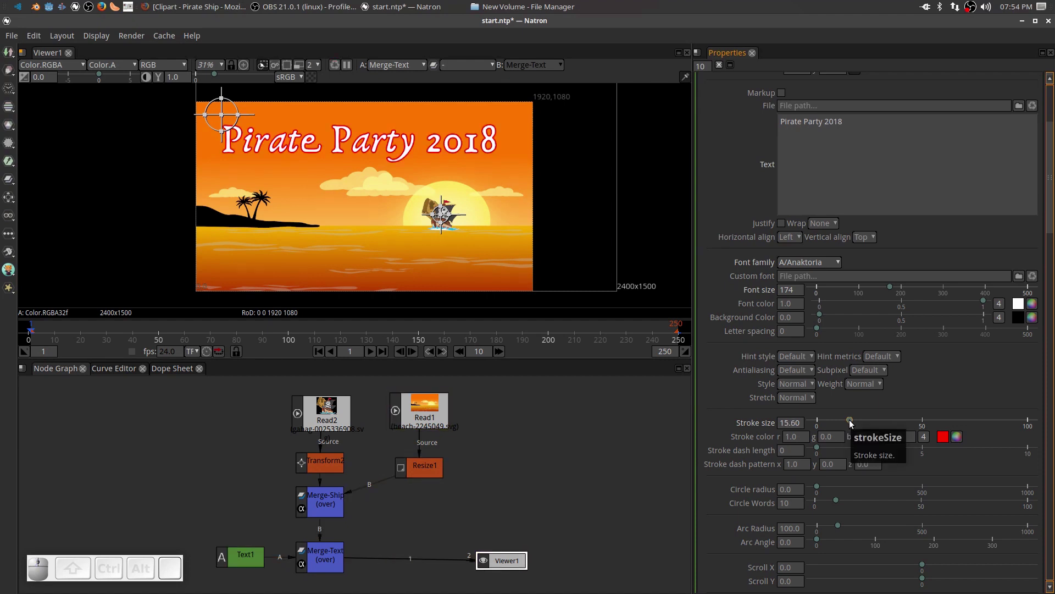
{"action": "left_click_drag", "start_coordinate": [850, 422], "coordinate": [847, 422]}
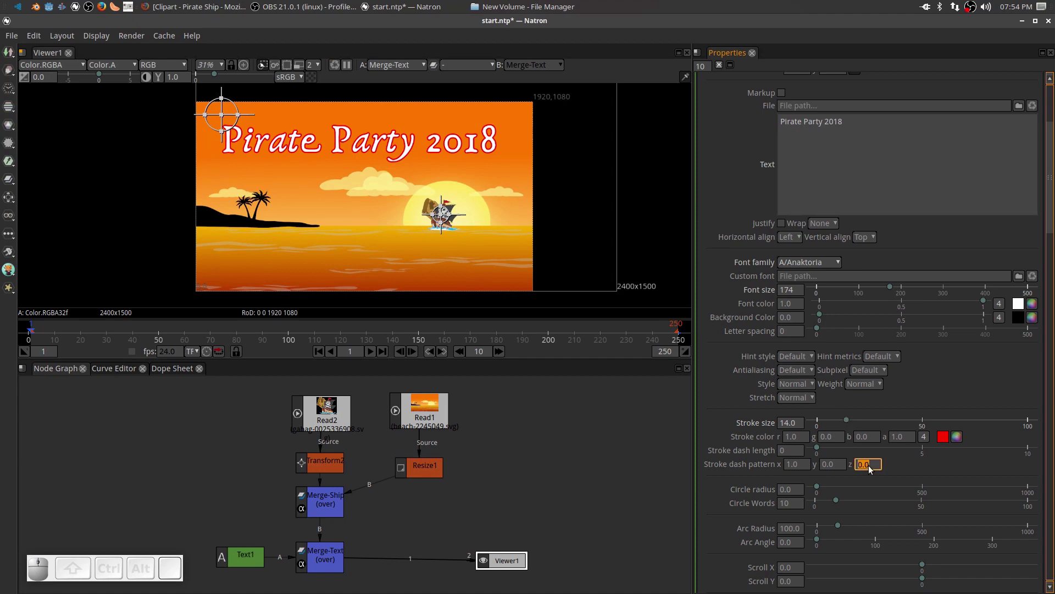
Step: Change the title's stroke color to a dark red, about RGB 197, 15, 2
{"action": "left_click", "coordinate": [957, 437]}
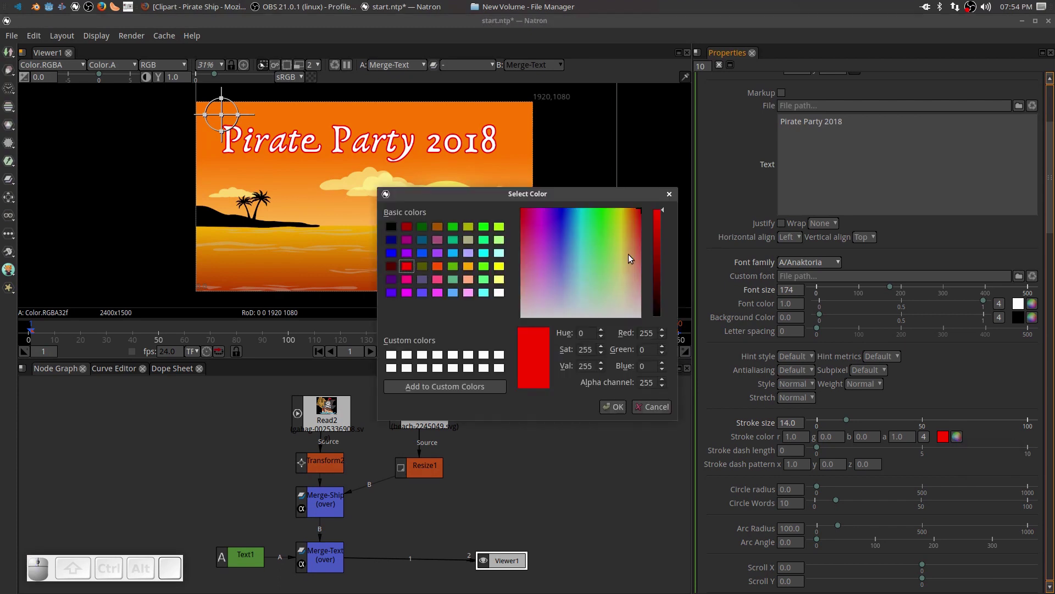
{"action": "left_click", "coordinate": [582, 228]}
{"action": "mouse_move", "coordinate": [582, 230]}
{"action": "left_mouse_down"}
{"action": "mouse_move", "coordinate": [539, 227]}
{"action": "mouse_move", "coordinate": [601, 227]}
{"action": "mouse_move", "coordinate": [542, 226]}
{"action": "left_mouse_up"}
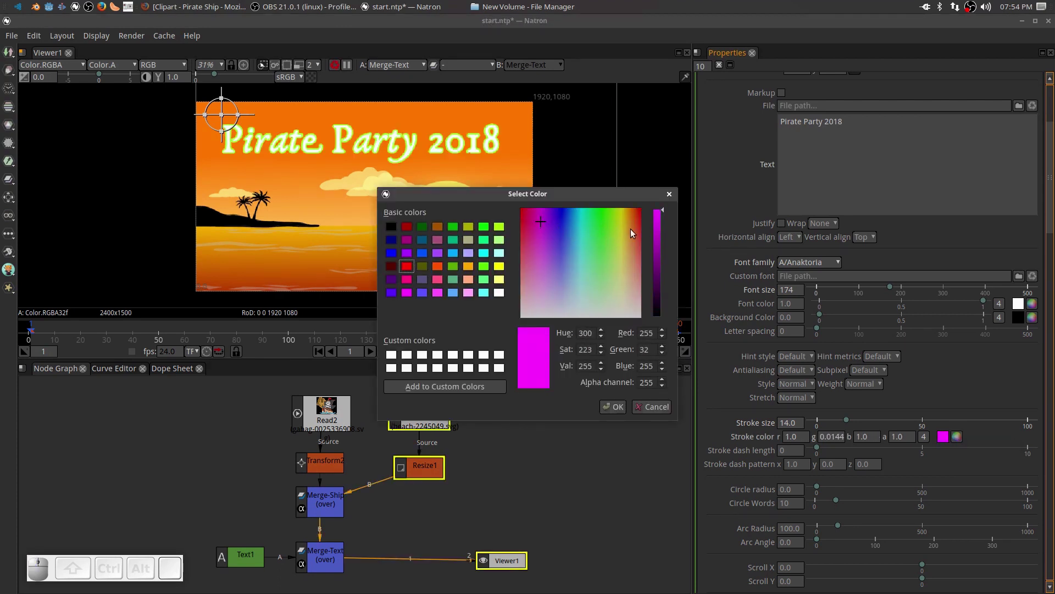
{"action": "left_click_drag", "start_coordinate": [663, 213], "coordinate": [663, 318]}
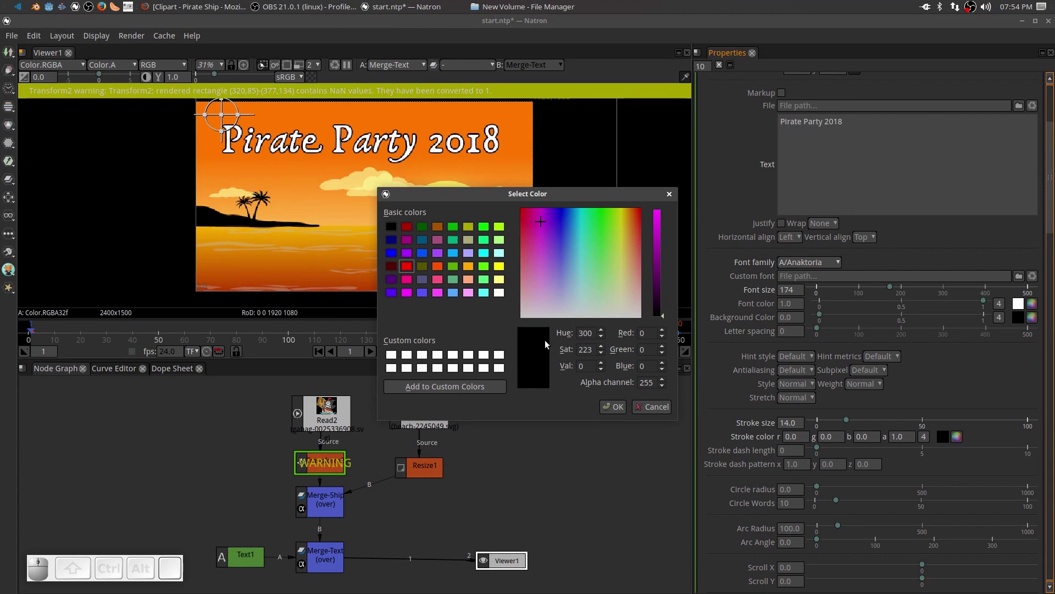
{"action": "mouse_move", "coordinate": [664, 316]}
{"action": "left_mouse_down"}
{"action": "mouse_move", "coordinate": [661, 214]}
{"action": "mouse_move", "coordinate": [662, 233]}
{"action": "left_mouse_up"}
{"action": "left_click", "coordinate": [638, 209]}
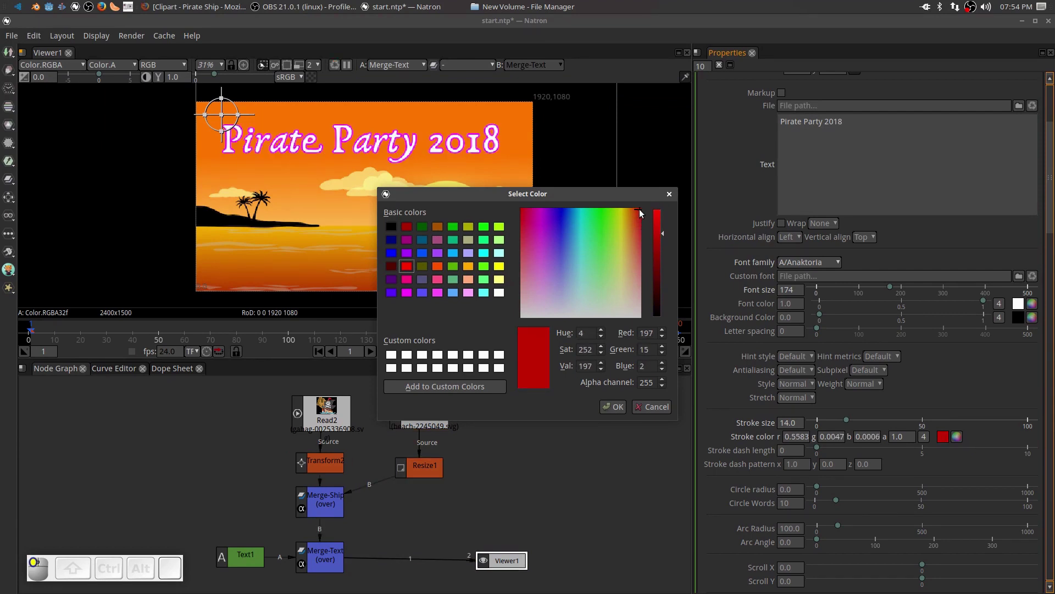
{"action": "left_click", "coordinate": [609, 408]}
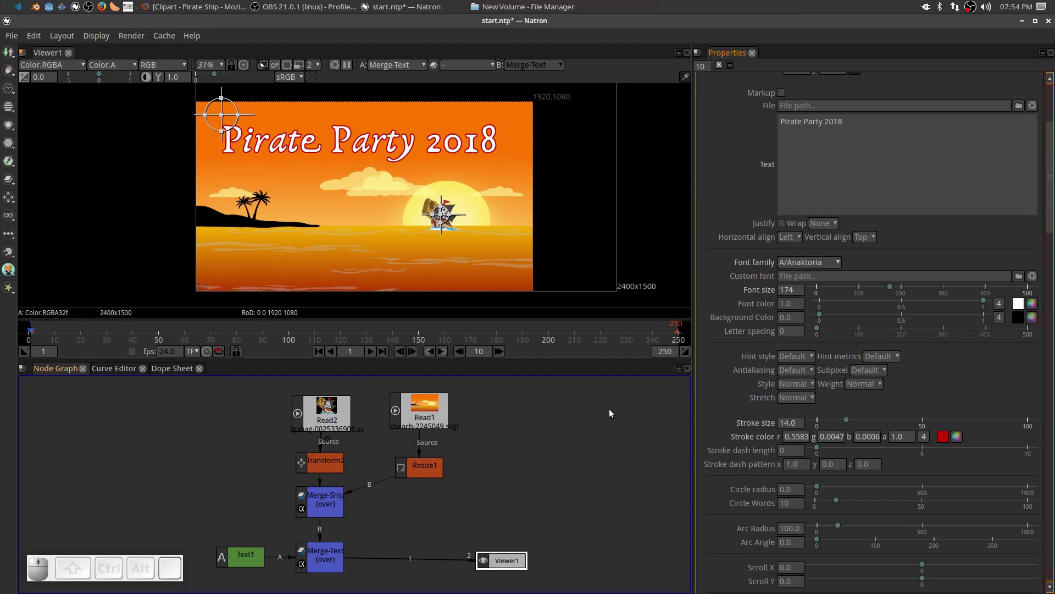
Step: Brighten the title's red stroke color to about RGB 230, 17, 1
{"action": "left_click", "coordinate": [957, 436]}
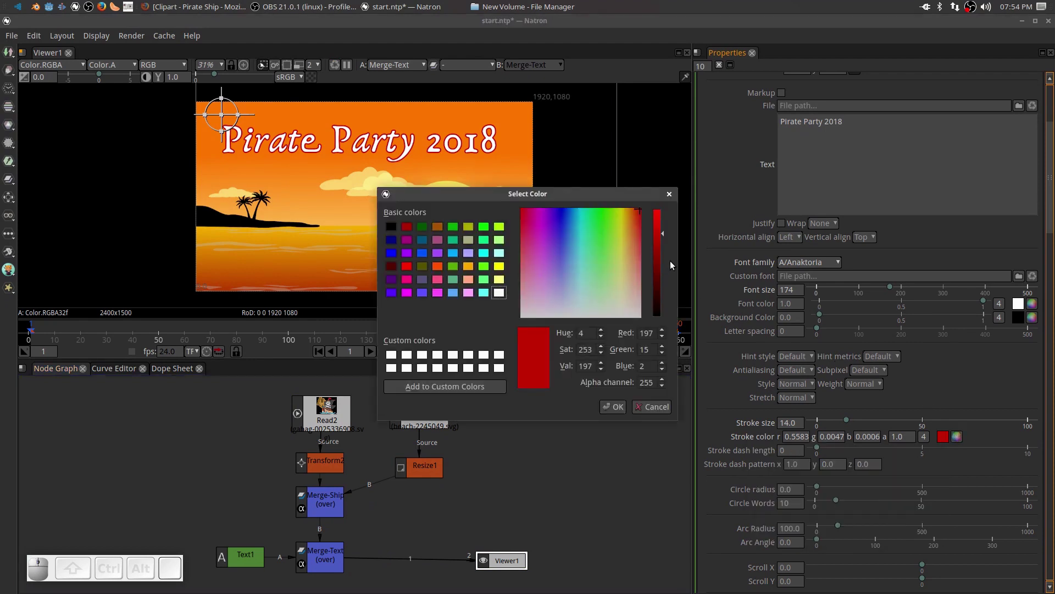
{"action": "left_click_drag", "start_coordinate": [663, 234], "coordinate": [664, 222]}
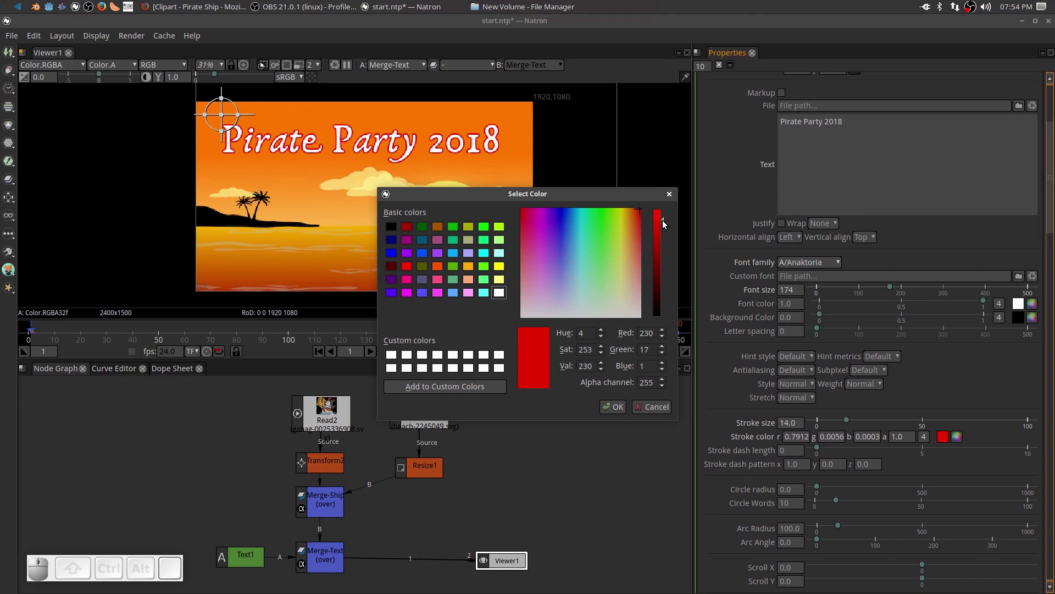
{"action": "left_click", "coordinate": [603, 411]}
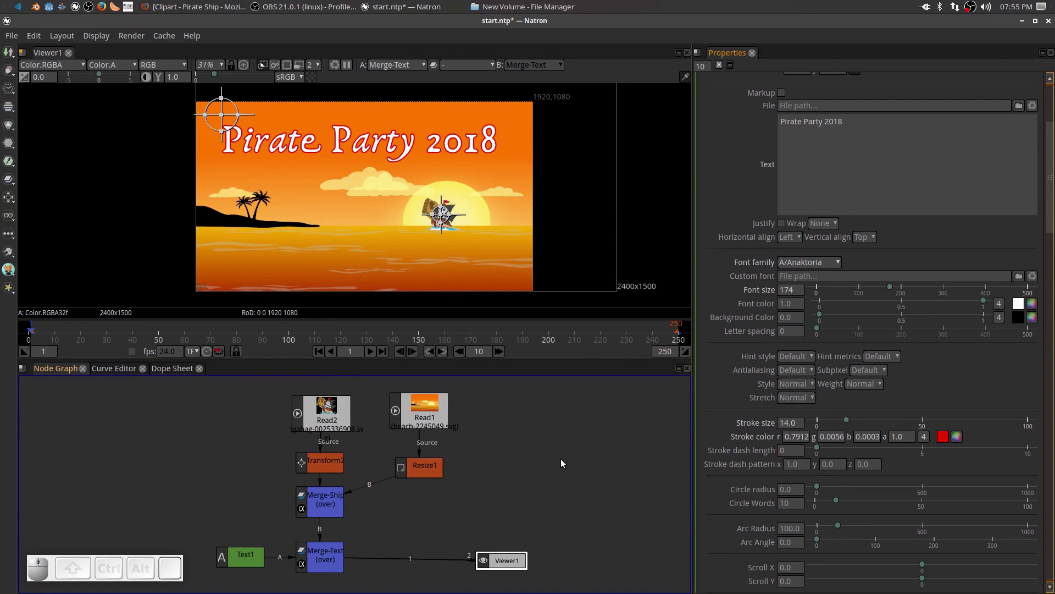
Step: Play the animation to check the ship and title together, stop it and return to the first frame
{"action": "left_click", "coordinate": [372, 355]}
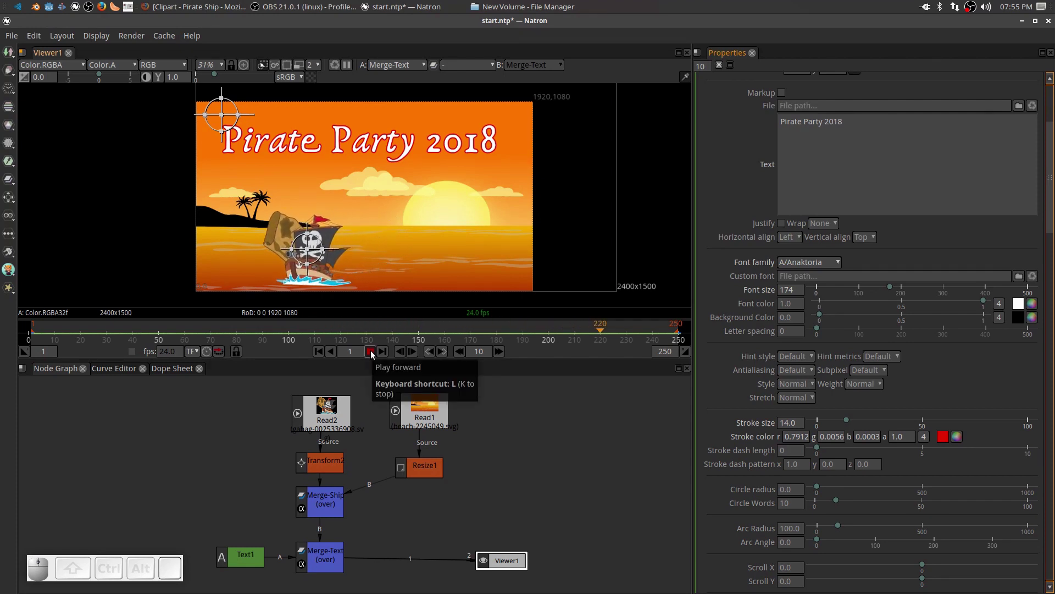
{"action": "left_click", "coordinate": [371, 352]}
{"action": "left_click", "coordinate": [319, 352]}
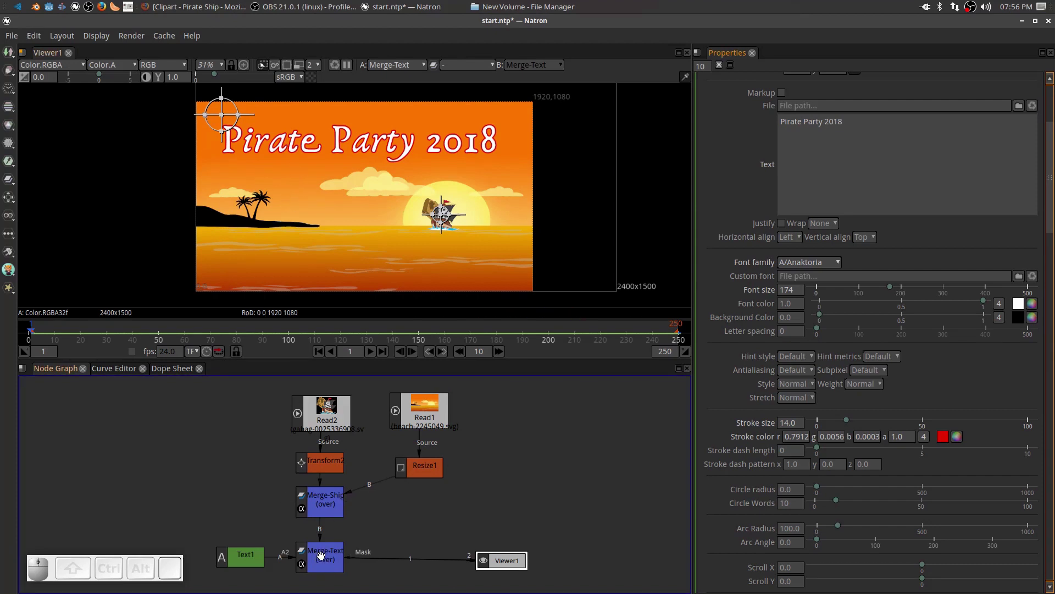
Step: Set the Merge-Text node's Mix to 0 and add a keyframe for it at frame 1
{"action": "double_click", "coordinate": [315, 556]}
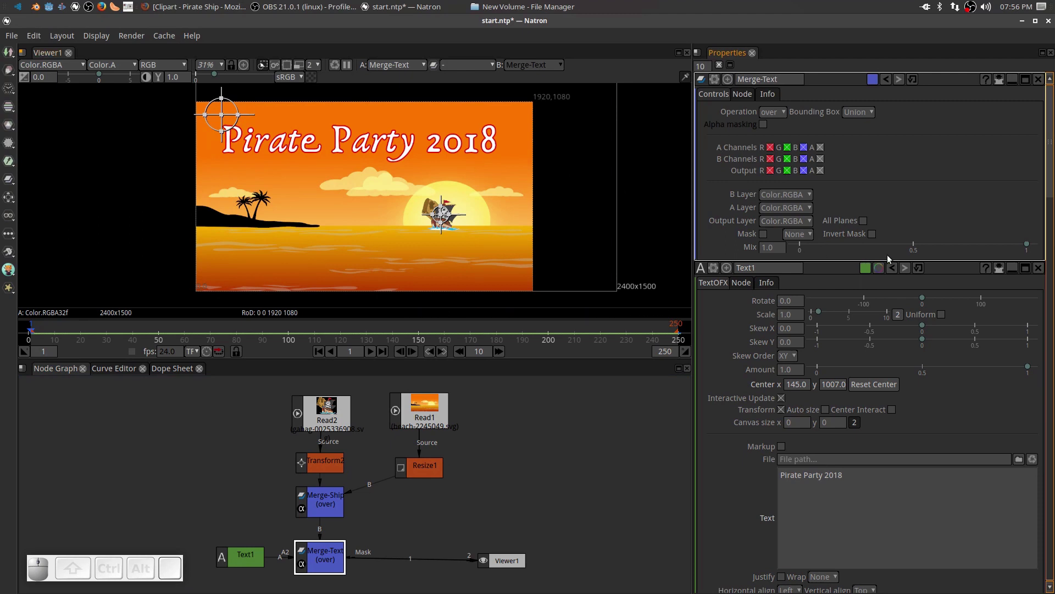
{"action": "left_click", "coordinate": [1027, 245]}
{"action": "left_click_drag", "start_coordinate": [1029, 248], "coordinate": [817, 254]}
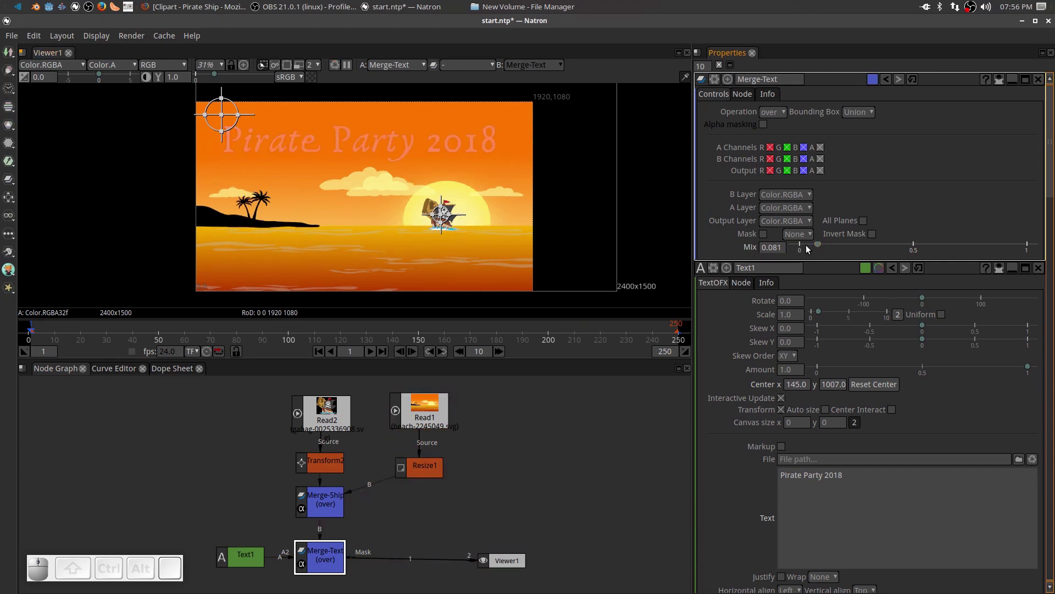
{"action": "left_click_drag", "start_coordinate": [819, 245], "coordinate": [799, 246]}
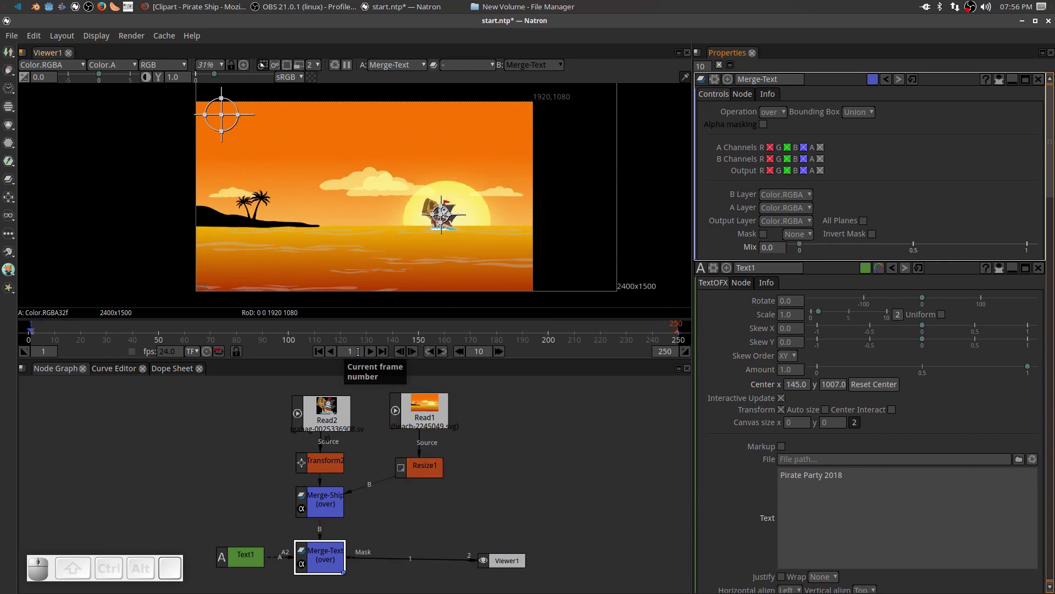
{"action": "left_click", "coordinate": [762, 252]}
{"action": "left_click", "coordinate": [746, 253]}
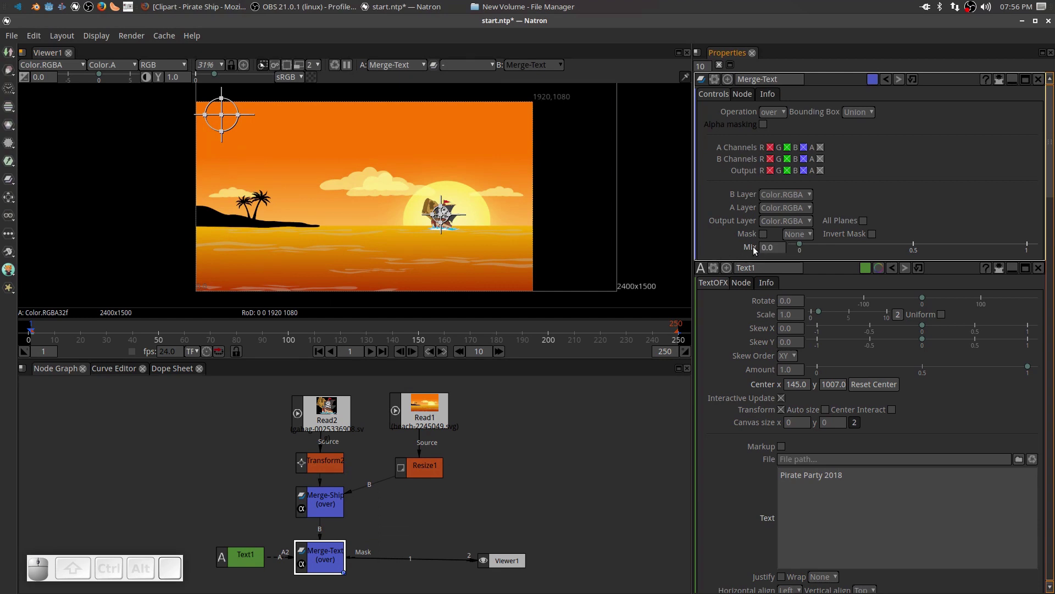
{"action": "right_click", "coordinate": [771, 250]}
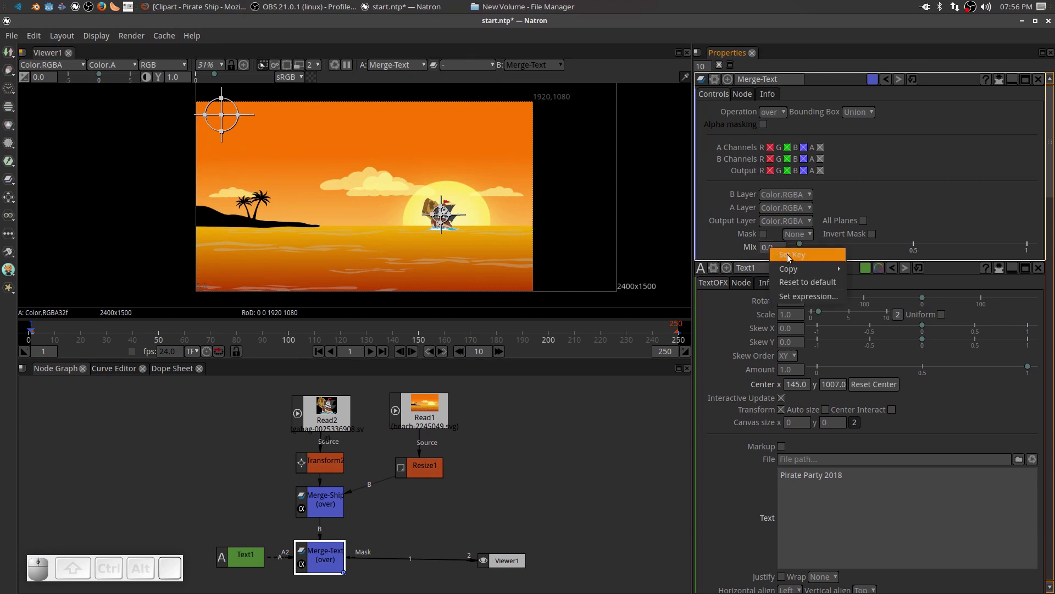
{"action": "left_click", "coordinate": [787, 258]}
{"action": "left_click", "coordinate": [779, 248]}
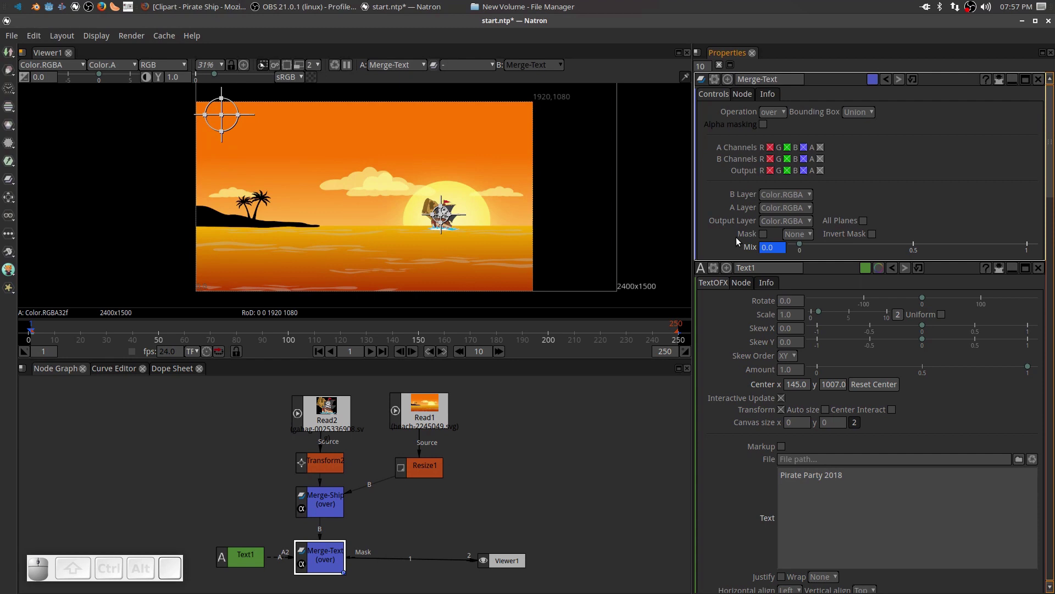
Step: Go to frame 65 and add a Mix keyframe with value 0 on Merge-Text
{"action": "left_click", "coordinate": [195, 330]}
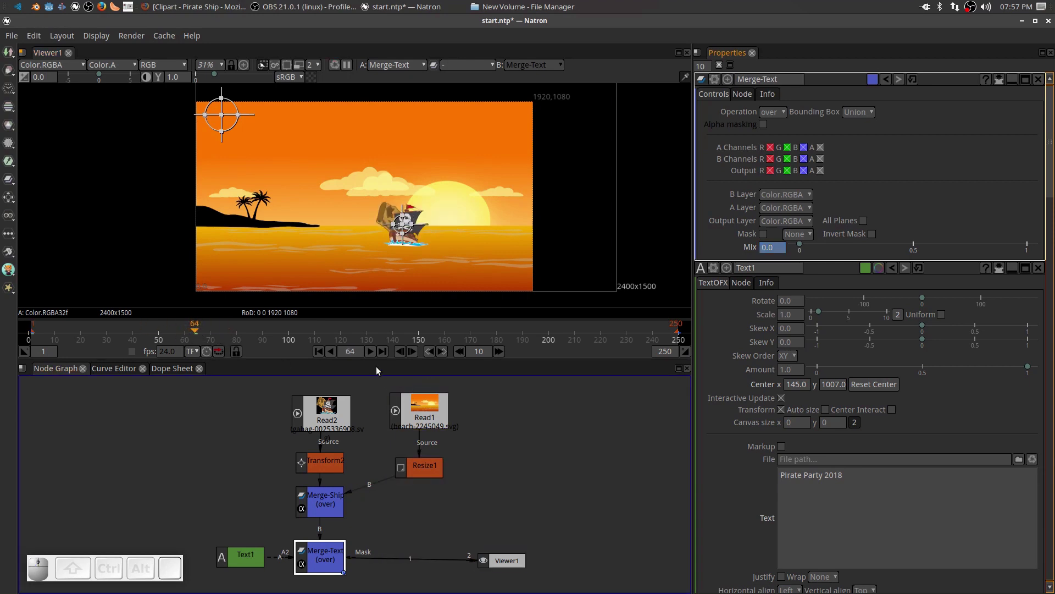
{"action": "type", "text": "65"}
{"action": "key", "text": "Return"}
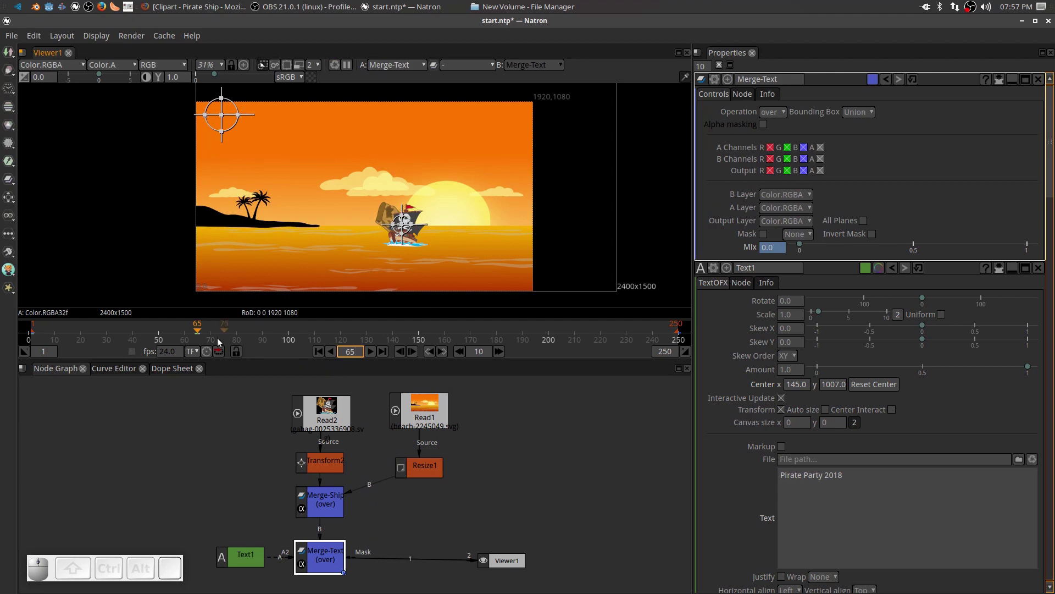
{"action": "right_click", "coordinate": [778, 251]}
{"action": "left_click", "coordinate": [799, 256]}
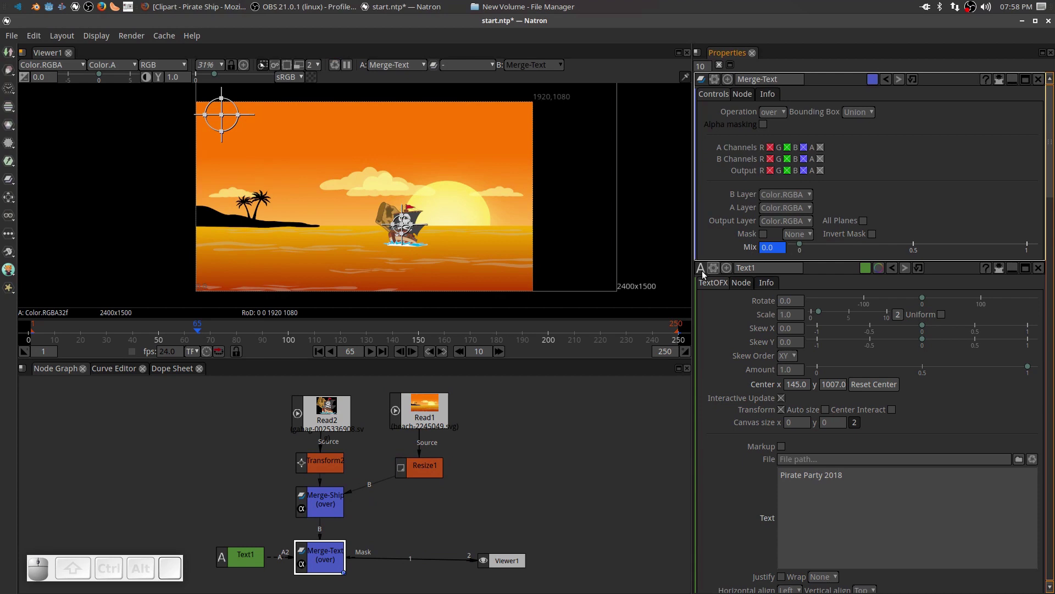
Step: At frame 180, raise Merge-Text's Mix to 1.0 so the title is fully opaque there
{"action": "left_click", "coordinate": [497, 327]}
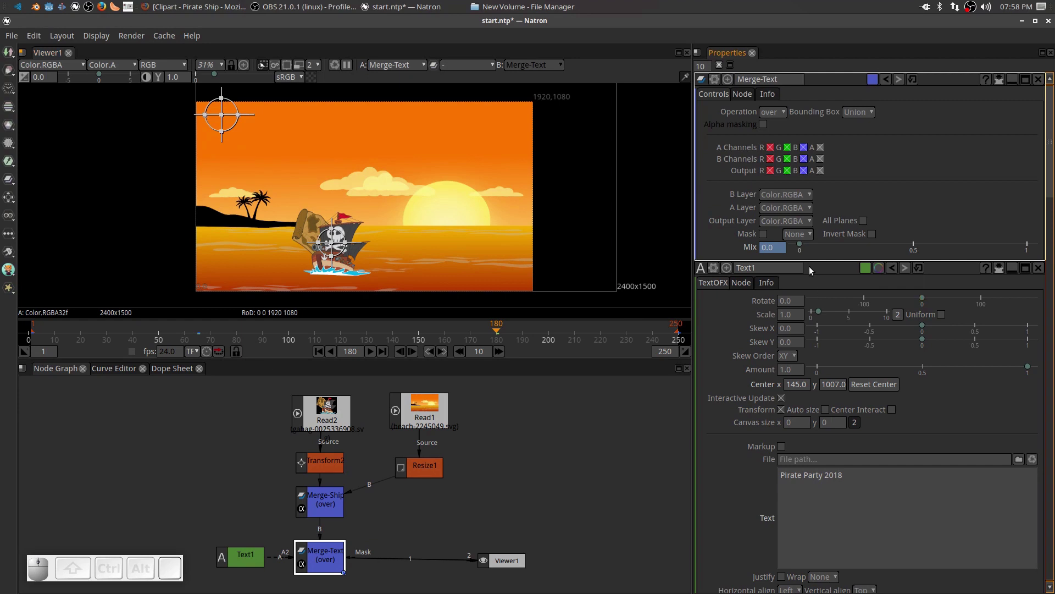
{"action": "left_click", "coordinate": [800, 246]}
{"action": "left_click_drag", "start_coordinate": [799, 245], "coordinate": [1053, 267]}
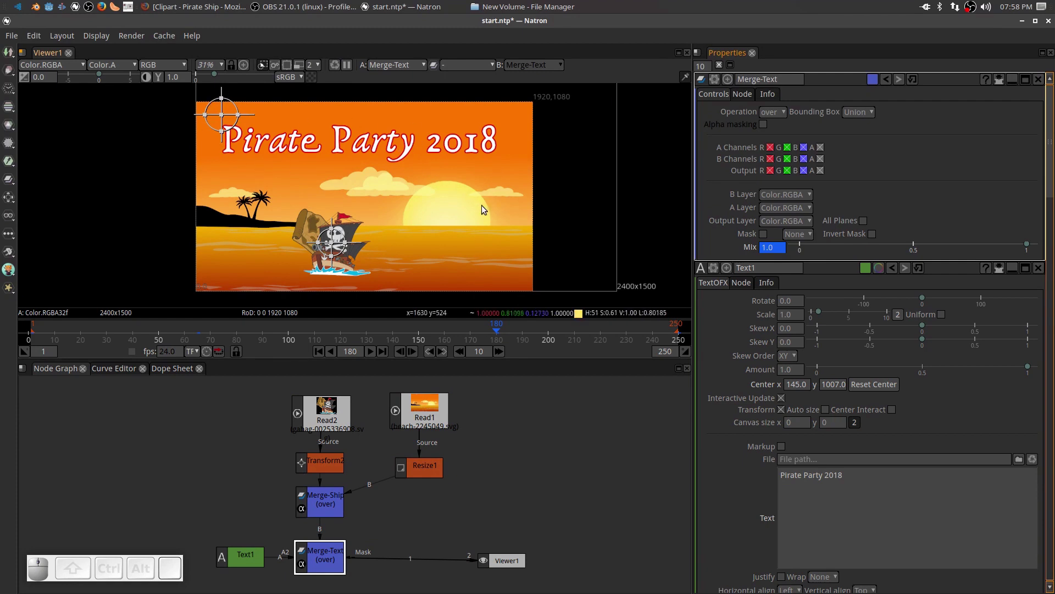
Step: Play the animation to review the title's fade-in and stop the playback partway through
{"action": "left_click", "coordinate": [383, 352]}
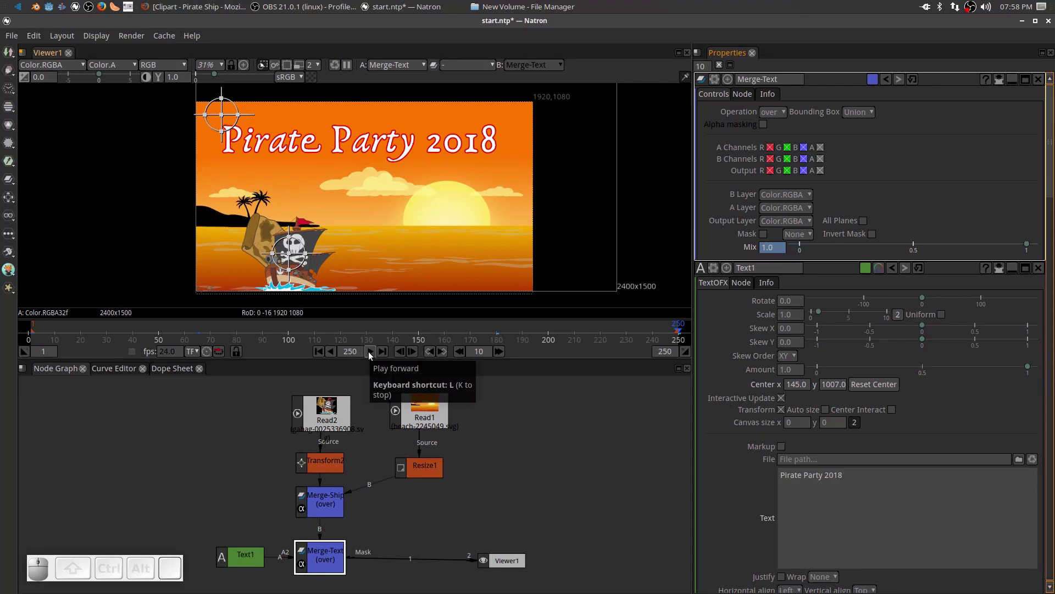
{"action": "left_click", "coordinate": [370, 352]}
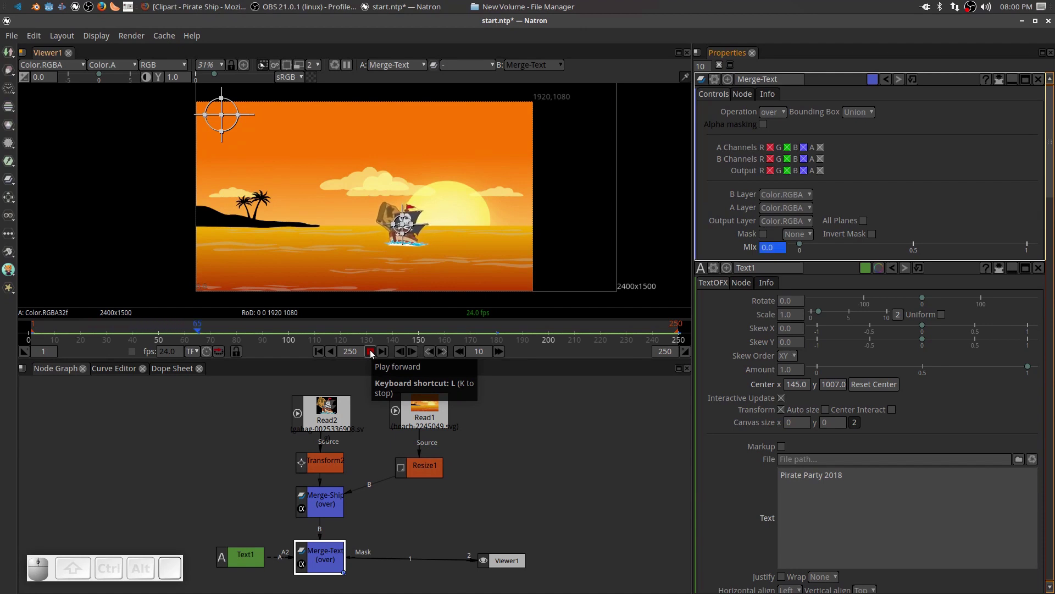
{"action": "left_click", "coordinate": [371, 351]}
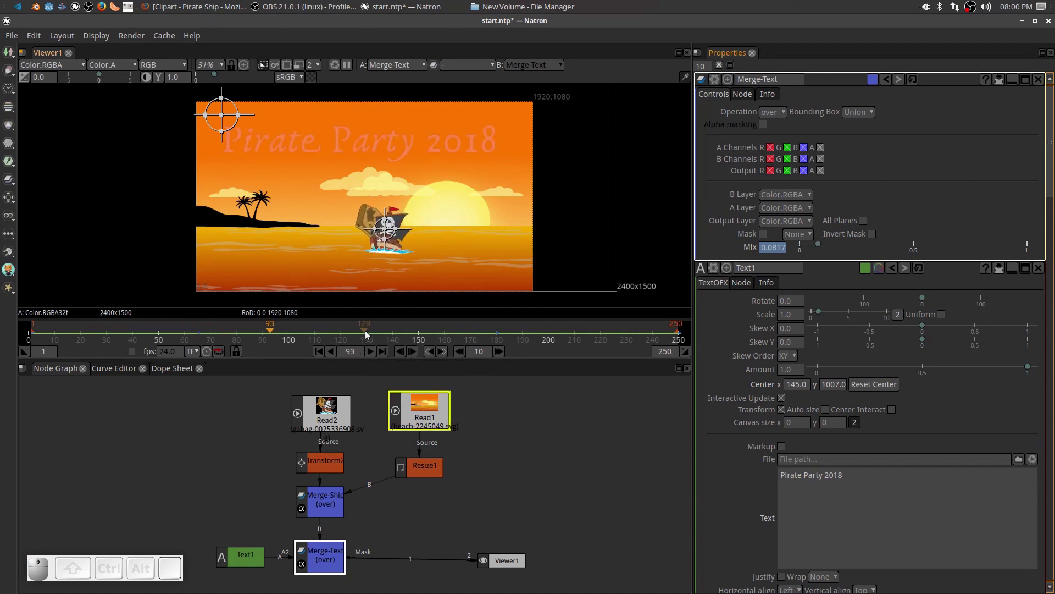
Step: Go to frame 129 and move the title slightly higher, to Center about x 145, y 1022
{"action": "left_click", "coordinate": [364, 331]}
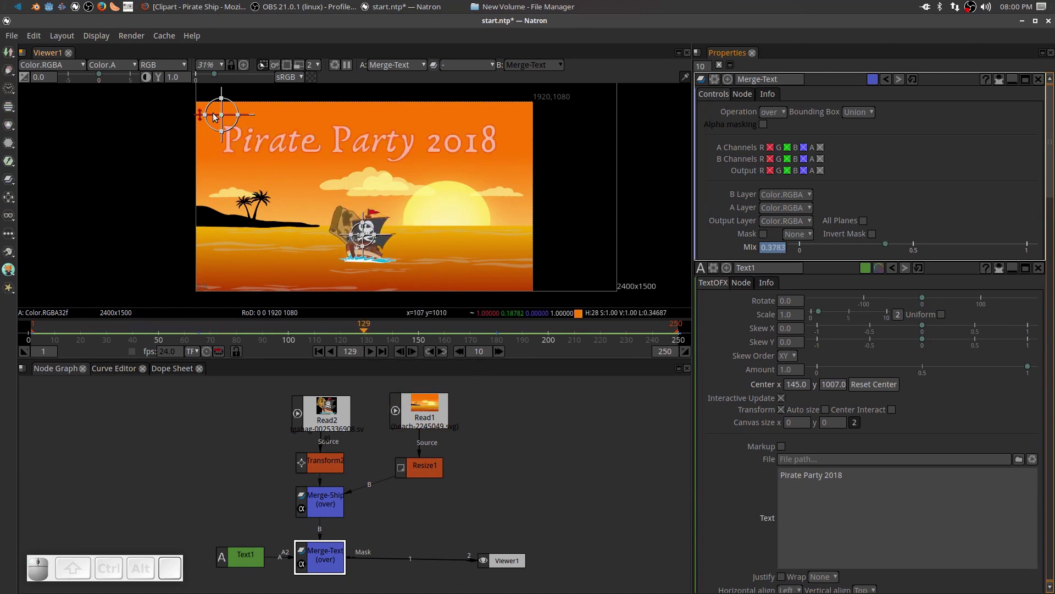
{"action": "left_click_drag", "start_coordinate": [221, 117], "coordinate": [221, 114]}
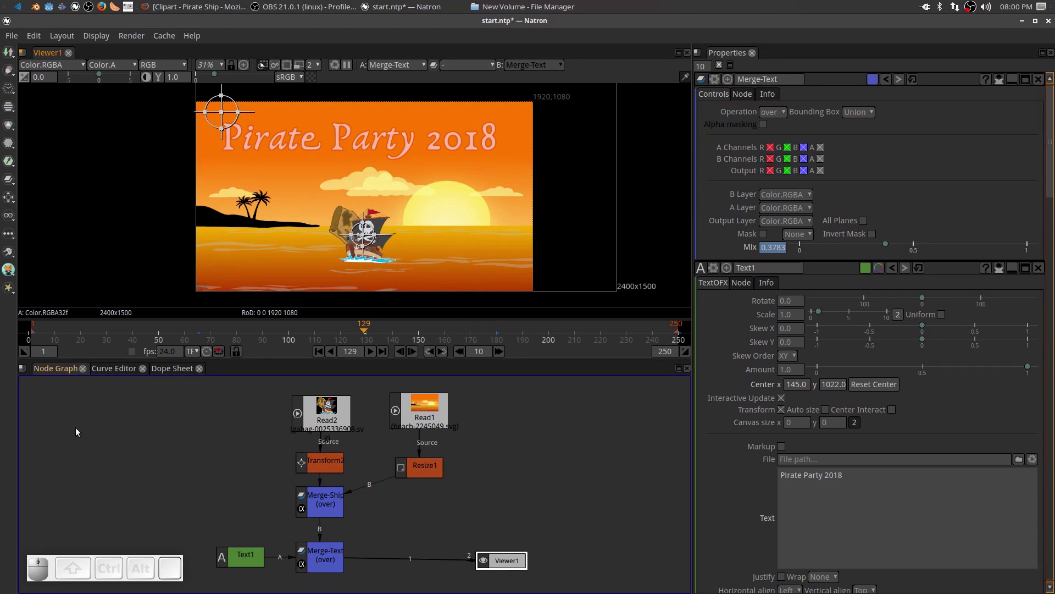
Step: In the Dope Sheet, move Merge-Text's Mix keyframe at frame 180 back to about frame 96
{"action": "left_click", "coordinate": [111, 368]}
{"action": "left_click", "coordinate": [171, 370]}
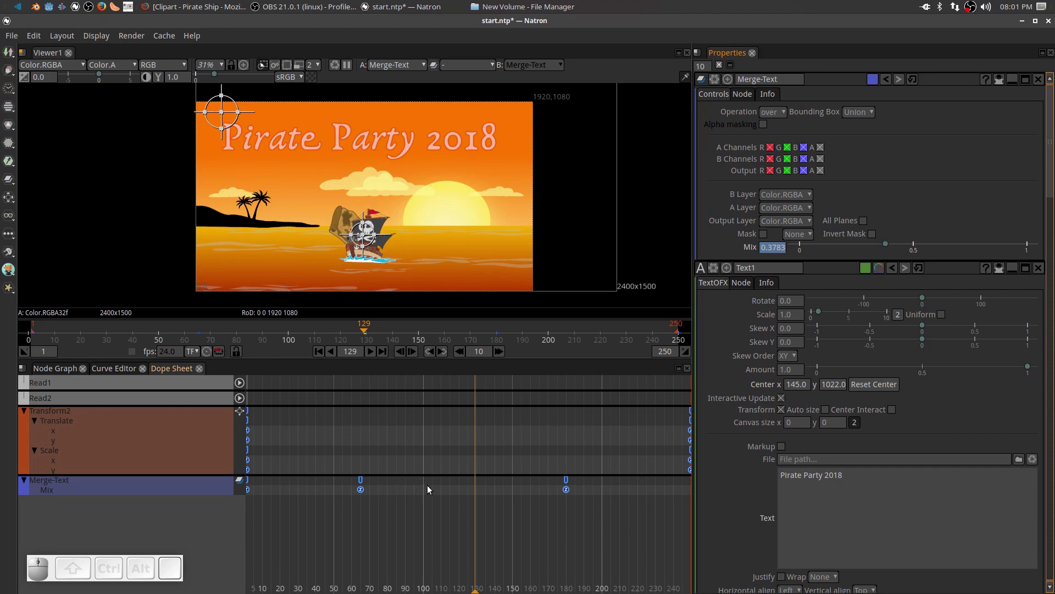
{"action": "left_click", "coordinate": [566, 479]}
{"action": "left_click_drag", "start_coordinate": [566, 479], "coordinate": [416, 479]}
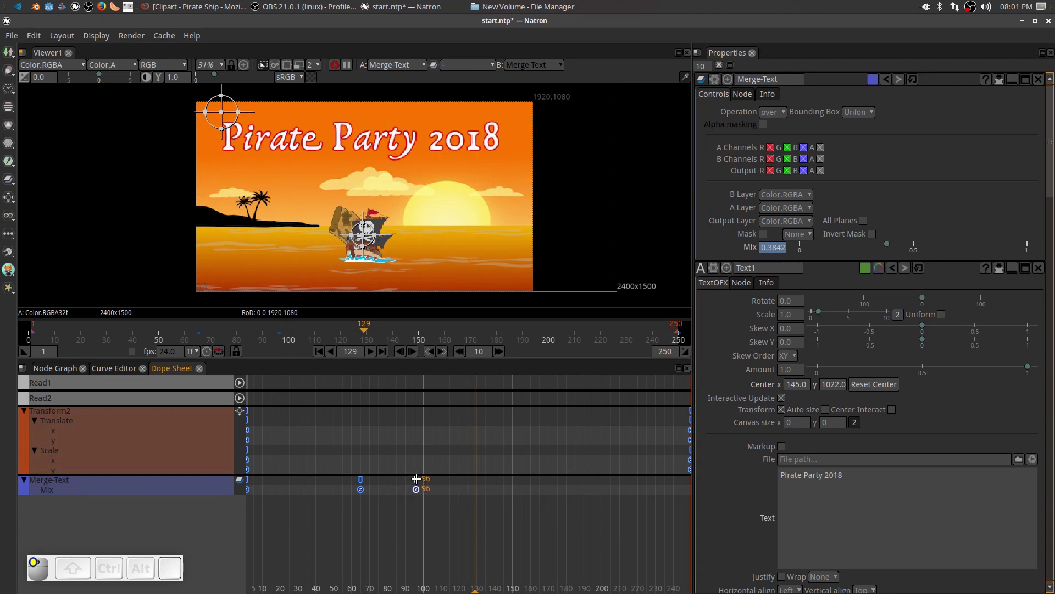
Step: Move Merge-Text's last Mix keyframe to frame 110 in the Dope Sheet, and play the animation briefly to review the fade-in
{"action": "left_click_drag", "start_coordinate": [417, 479], "coordinate": [441, 479]}
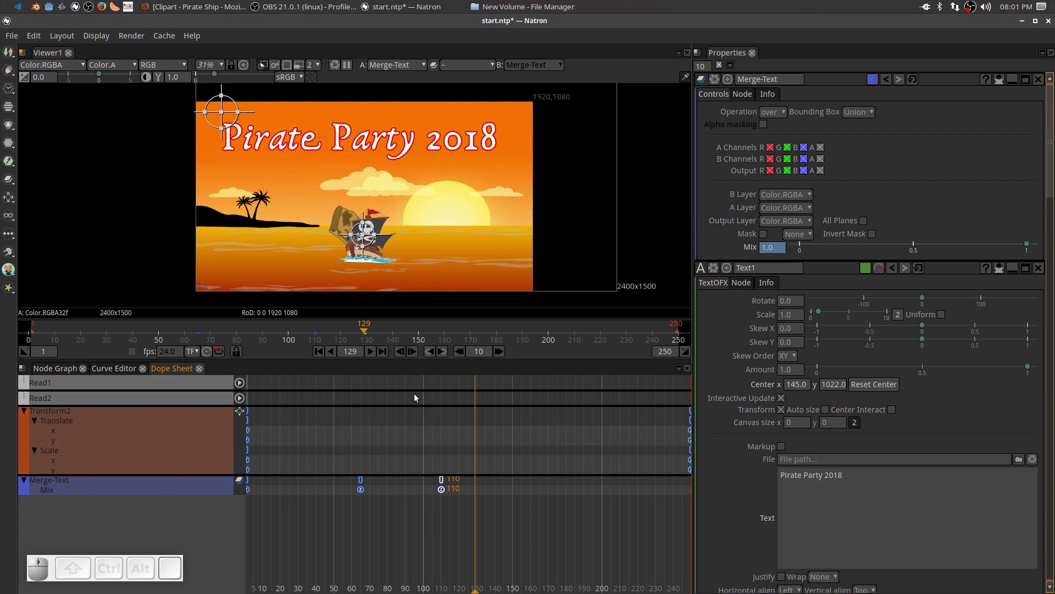
{"action": "left_click", "coordinate": [372, 351]}
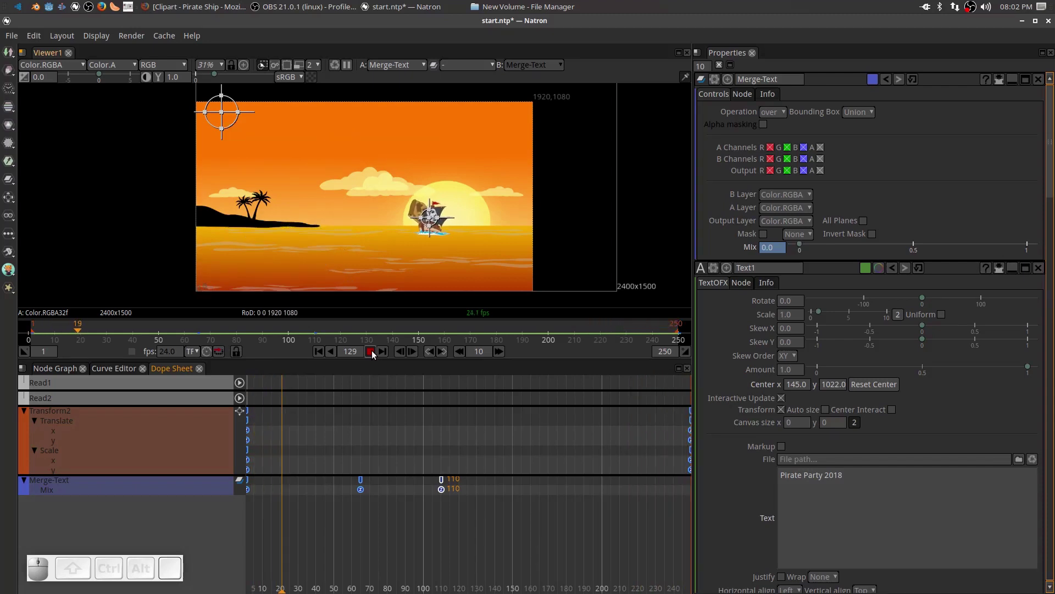
{"action": "left_click", "coordinate": [371, 351]}
{"action": "left_click_drag", "start_coordinate": [120, 332], "coordinate": [97, 332]}
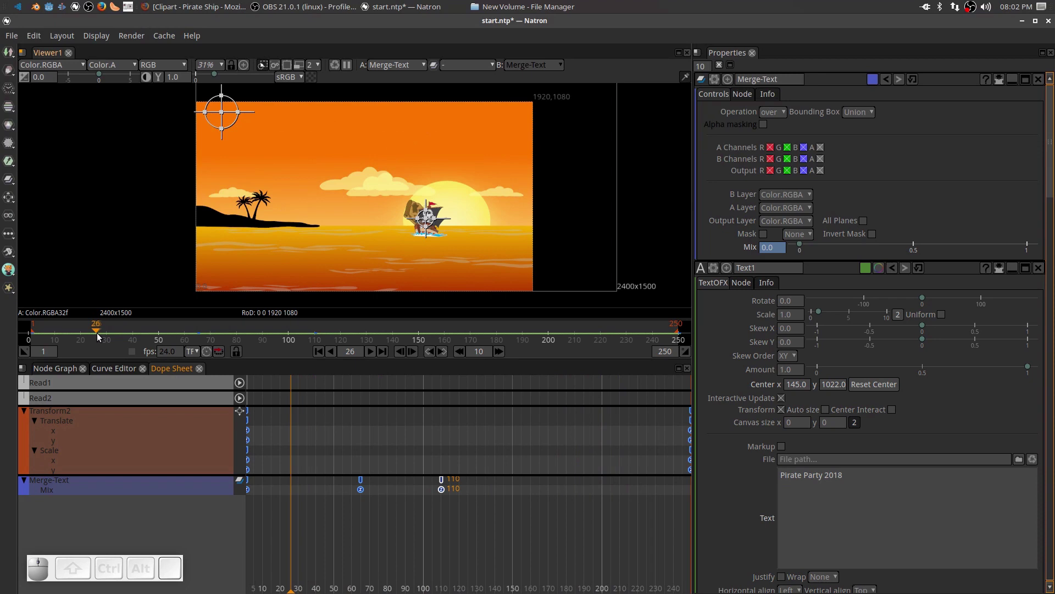
{"action": "left_click", "coordinate": [98, 330]}
Step: Add a Write node in the empty area of the Node Graph, bringing up its output file dialog
{"action": "left_click", "coordinate": [52, 369]}
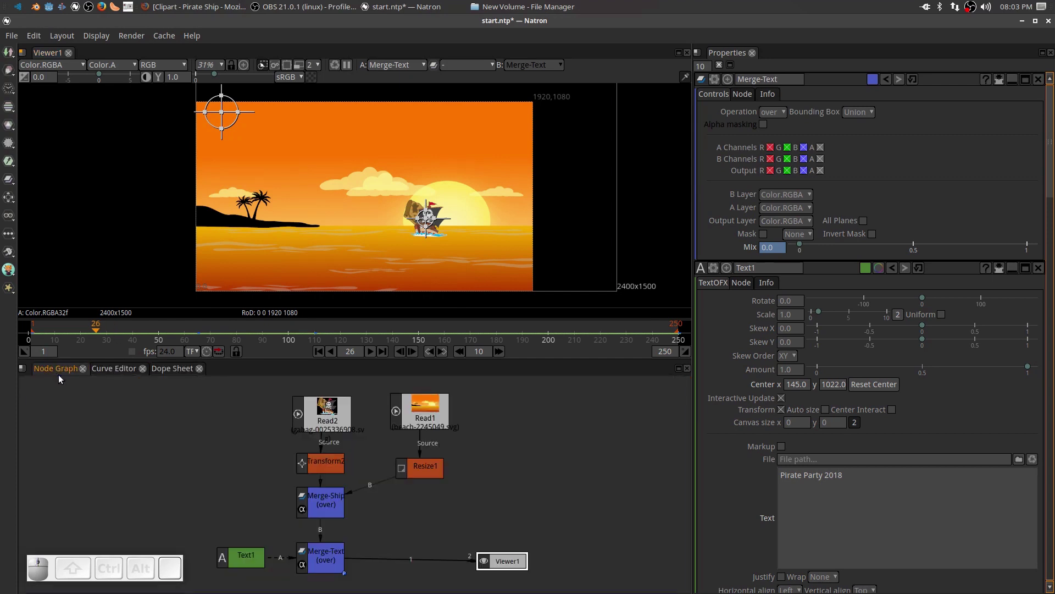
{"action": "left_click", "coordinate": [473, 514]}
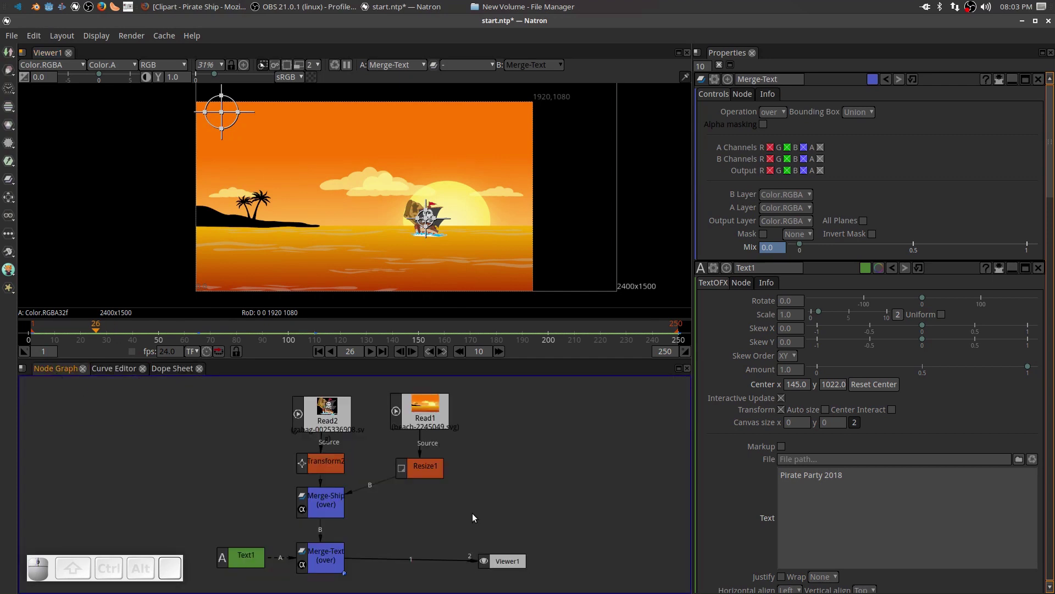
{"action": "key", "text": "Tab"}
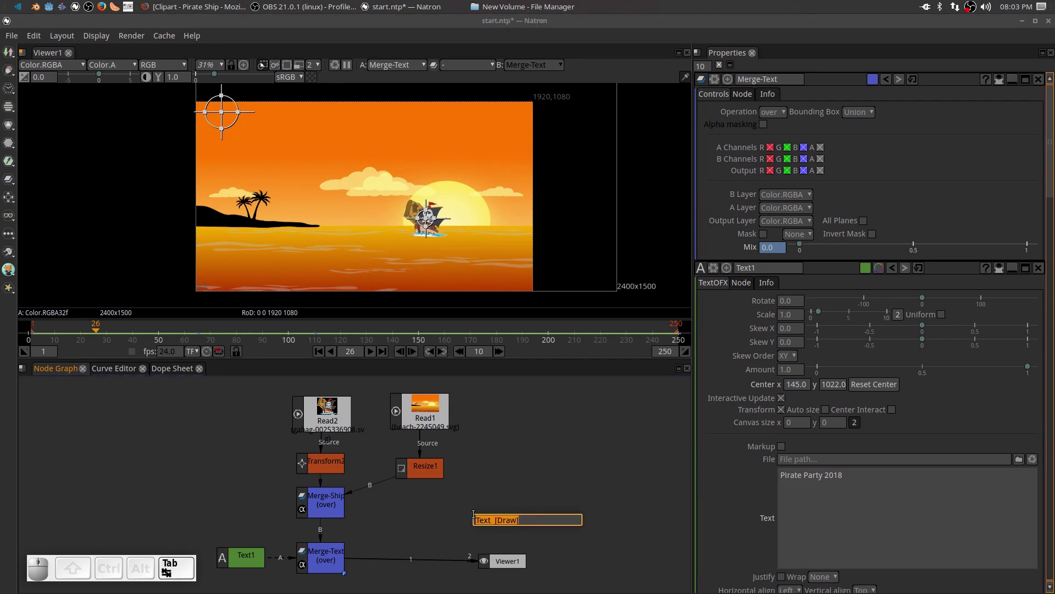
{"action": "type", "text": "wri"}
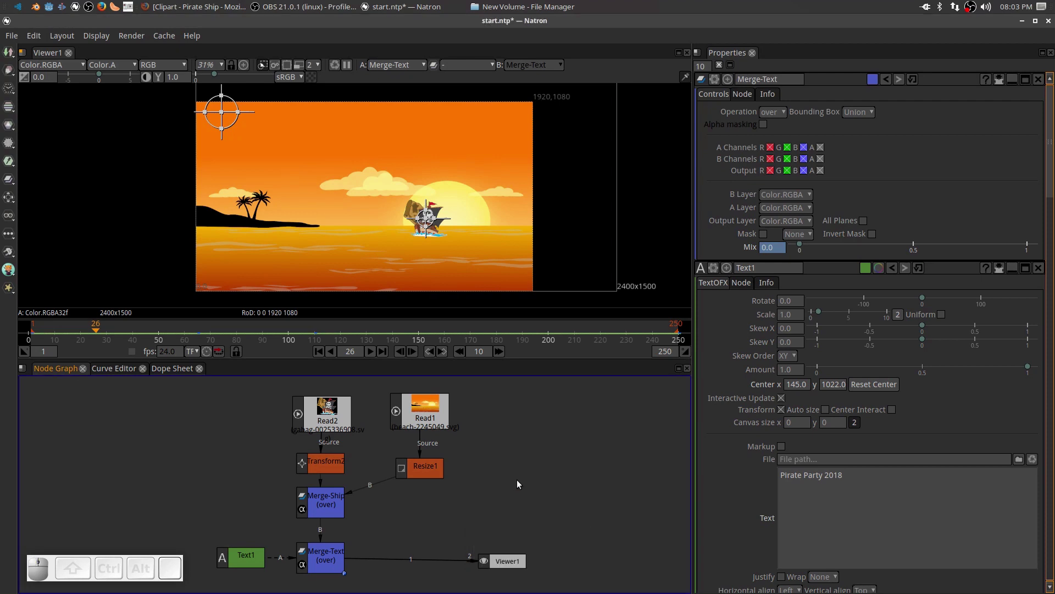
{"action": "key", "text": "w"}
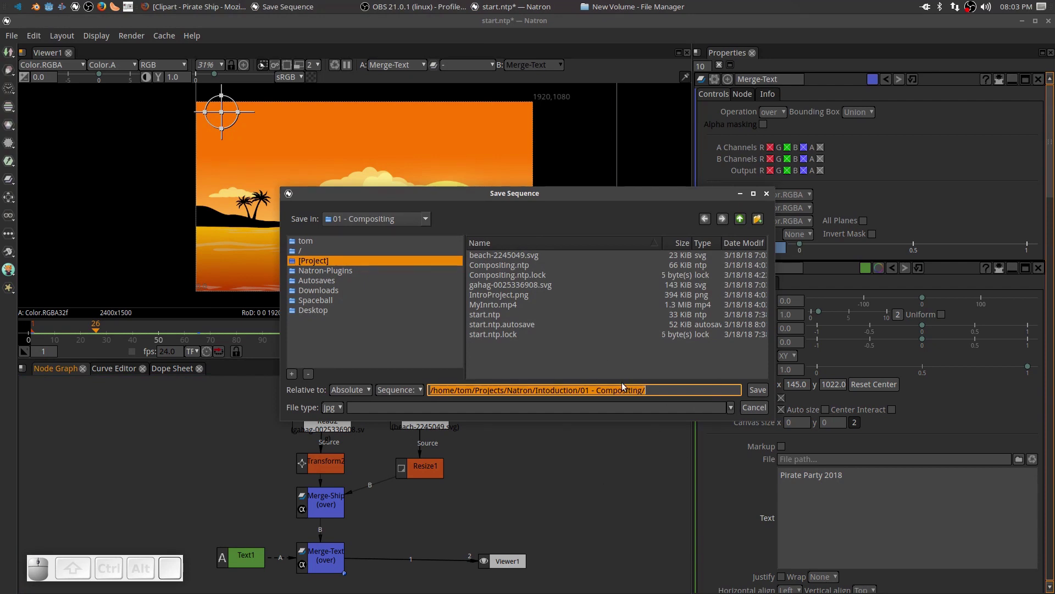
{"action": "left_click_drag", "start_coordinate": [518, 193], "coordinate": [363, 149]}
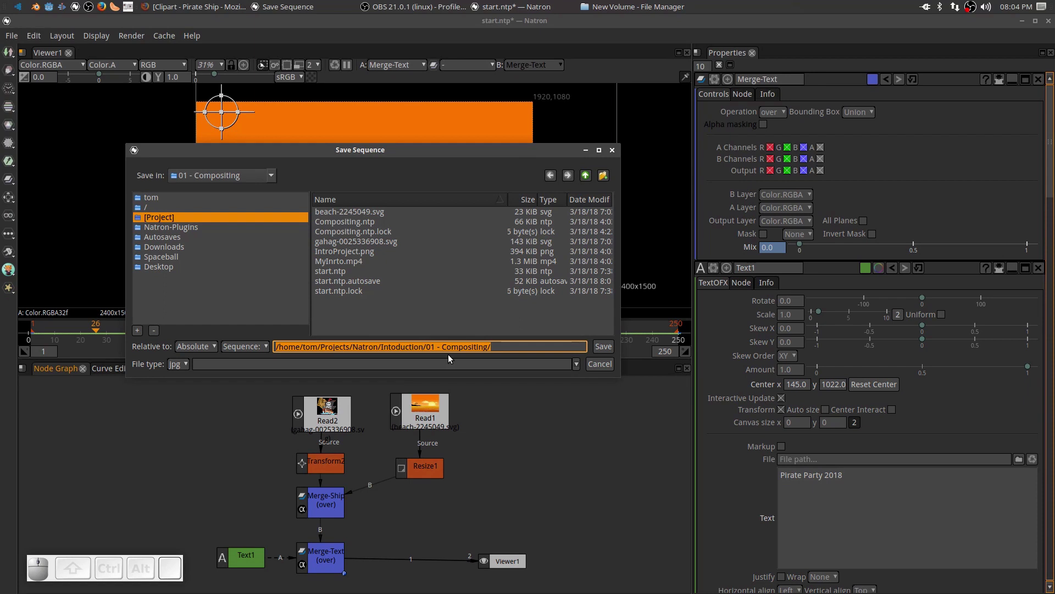
Step: Change the output from an image sequence to a single file, keeping the 01 - Compositing project folder
{"action": "left_click", "coordinate": [433, 346]}
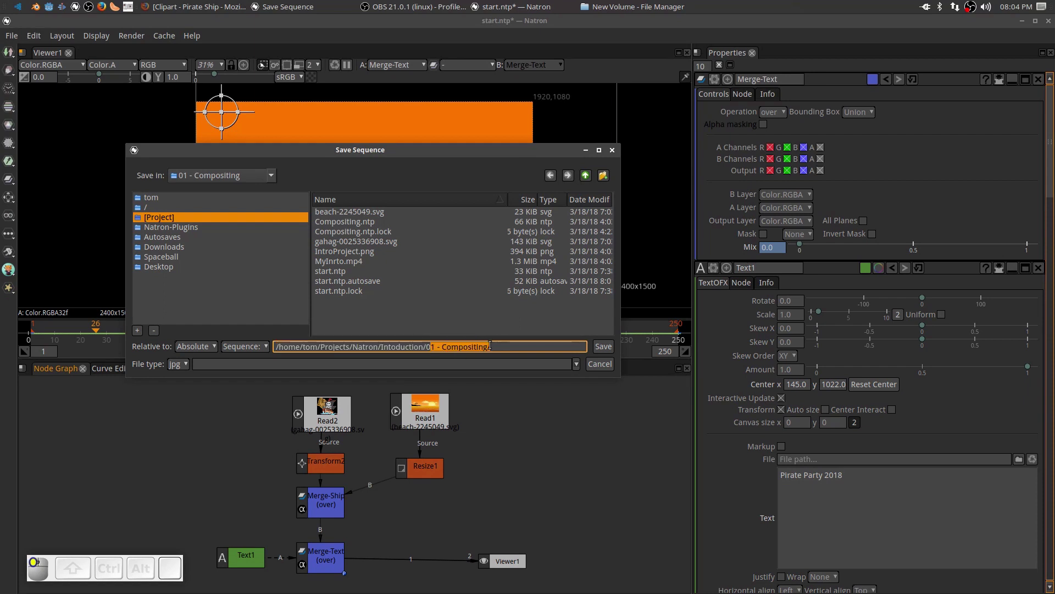
{"action": "left_click", "coordinate": [496, 347]}
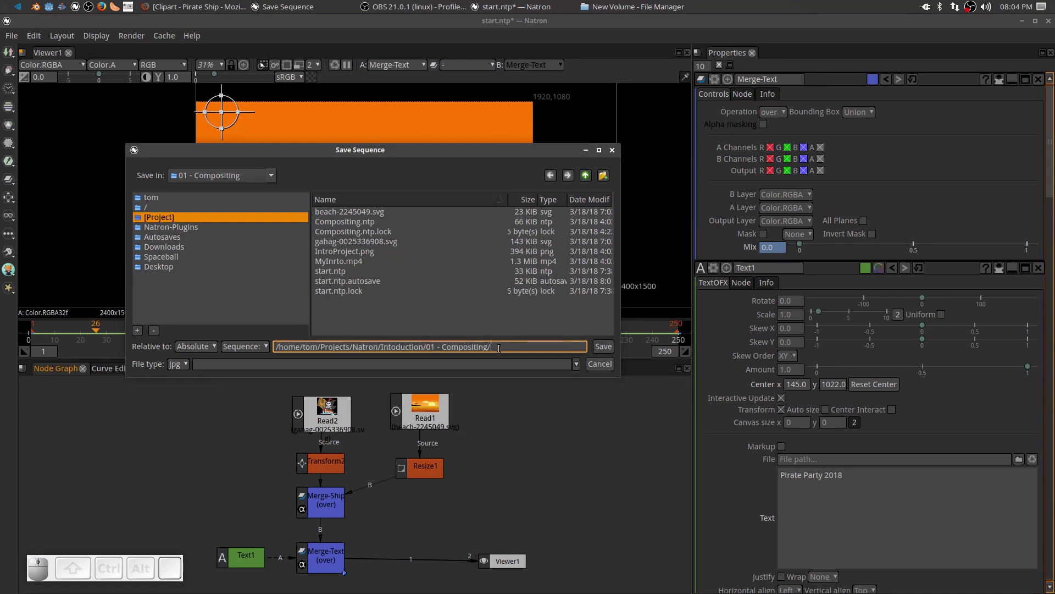
{"action": "left_click", "coordinate": [254, 349]}
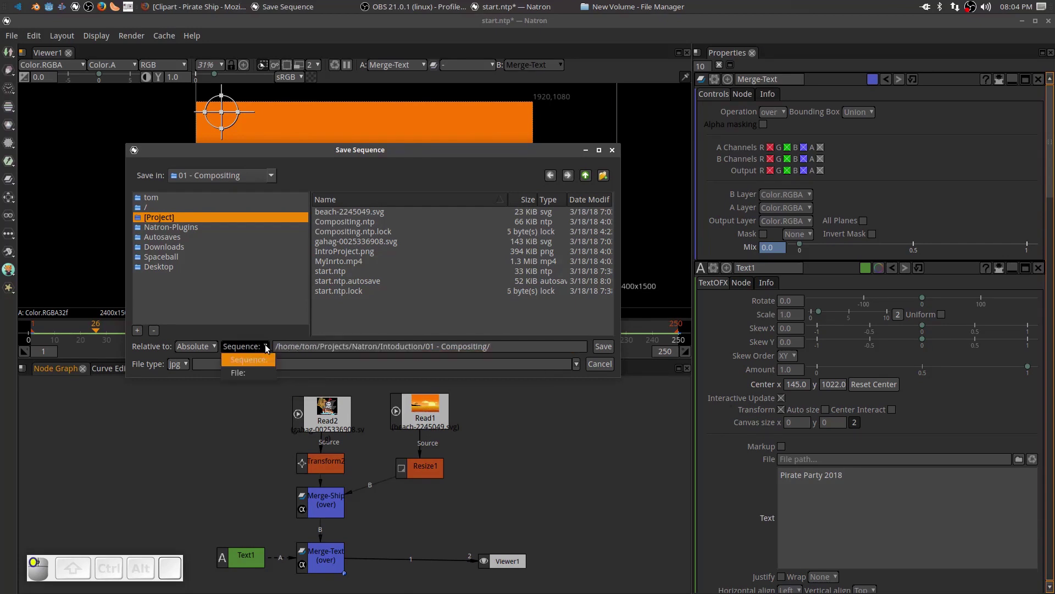
{"action": "left_click", "coordinate": [254, 373]}
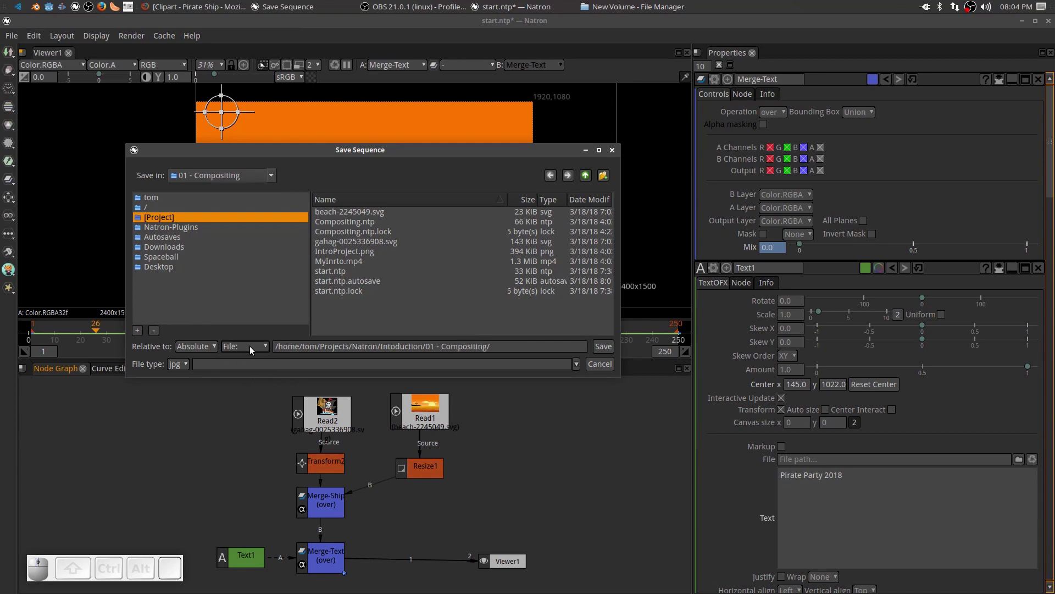
Step: Try setting the output file type to chk from the list of available formats
{"action": "left_click", "coordinate": [181, 365]}
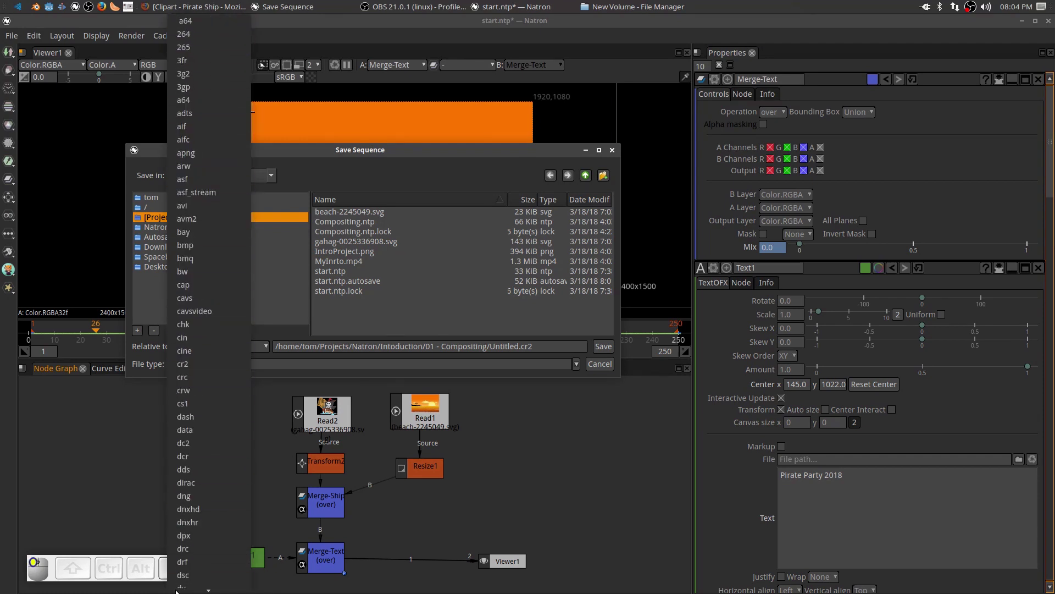
{"action": "scroll", "coordinate": [184, 550], "scroll_direction": "down", "scroll_amount": 1}
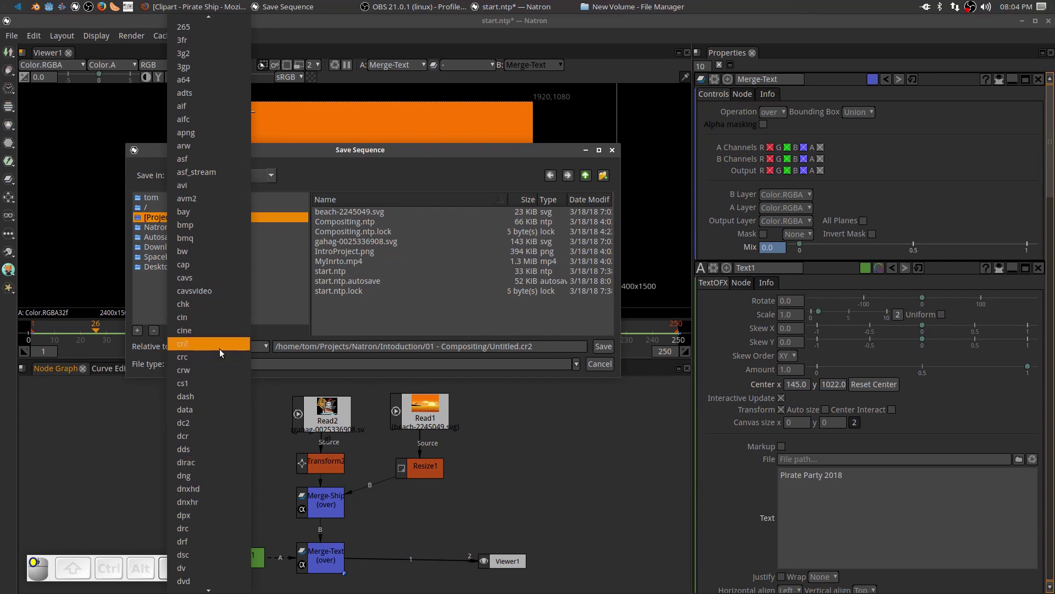
{"action": "left_click", "coordinate": [216, 304]}
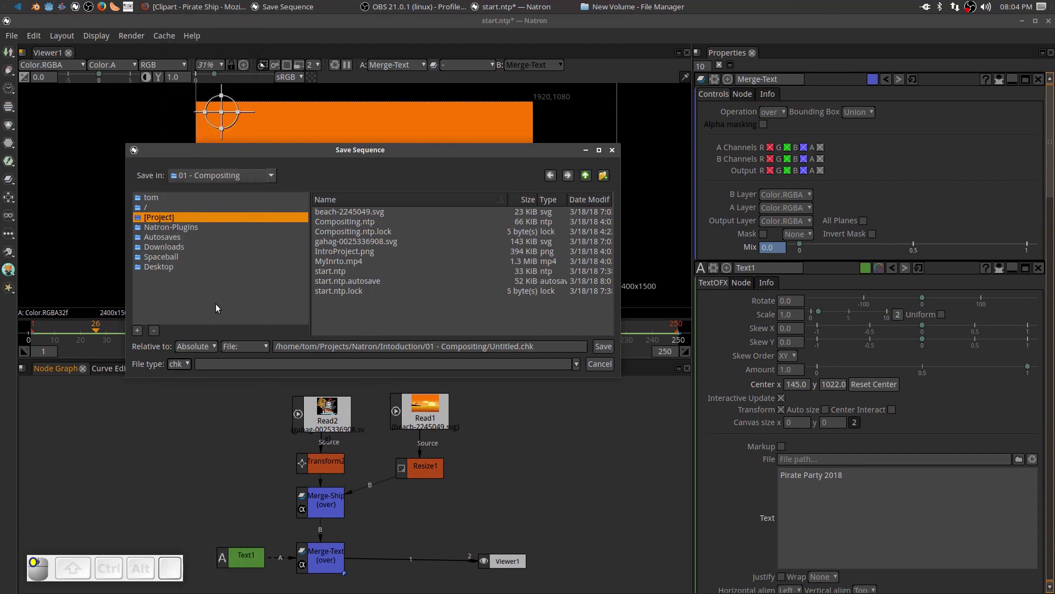
Step: Name the output file PirateParty.mp4 in the 01 - Compositing folder and accept it for the Write node
{"action": "left_click", "coordinate": [491, 347]}
{"action": "left_click_drag", "start_coordinate": [491, 347], "coordinate": [518, 348]}
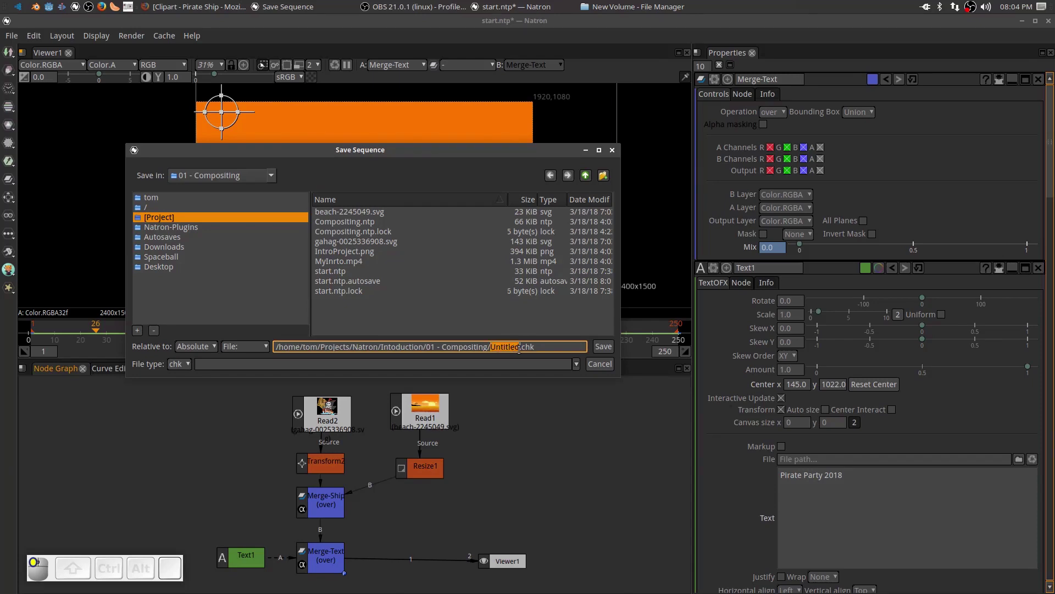
{"action": "type", "text": "Pir"}
{"action": "type", "text": "atePar"}
{"action": "type", "text": "t"}
{"action": "key", "text": "BackSpace"}
{"action": "key", "text": "BackSpace"}
{"action": "key", "text": "BackSpace"}
{"action": "key", "text": "BackSpace"}
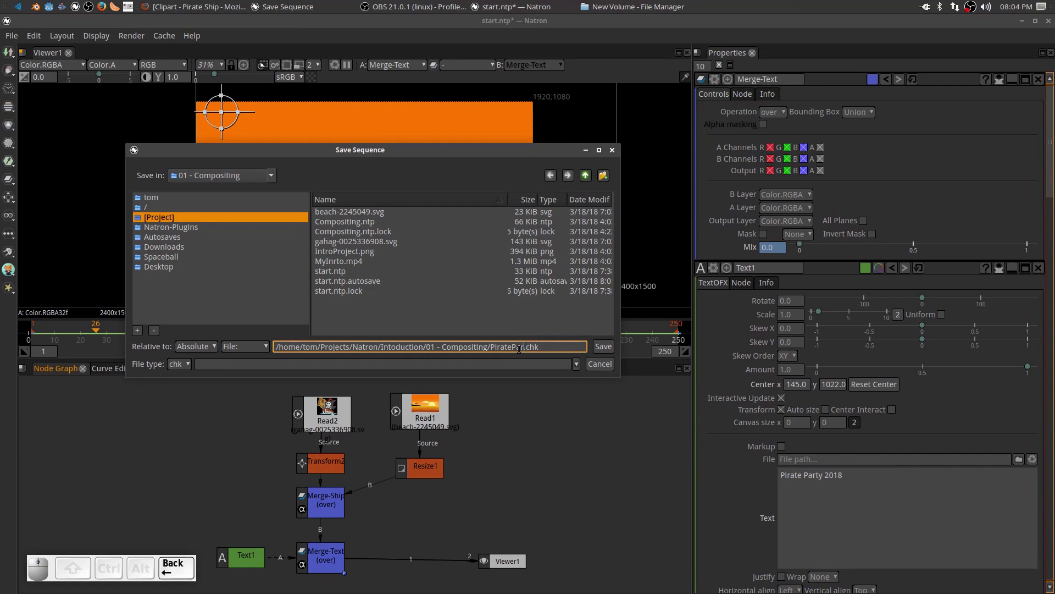
{"action": "type", "text": "Party"}
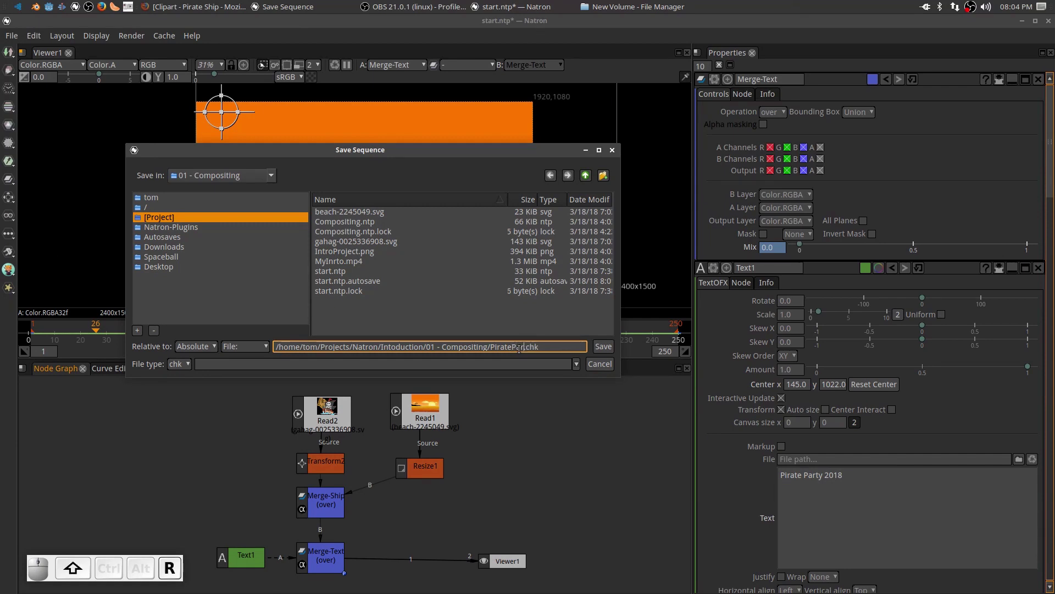
{"action": "type", "text": ".mp4"}
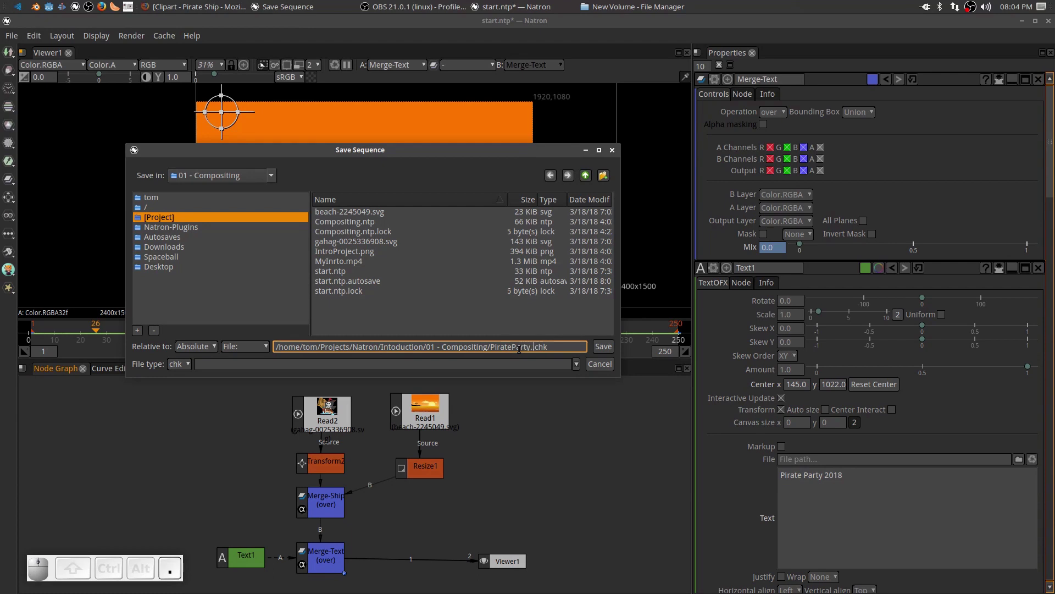
{"action": "key", "text": "Delete"}
{"action": "key", "text": "Delete"}
{"action": "key", "text": "Delete"}
{"action": "key", "text": "Delete"}
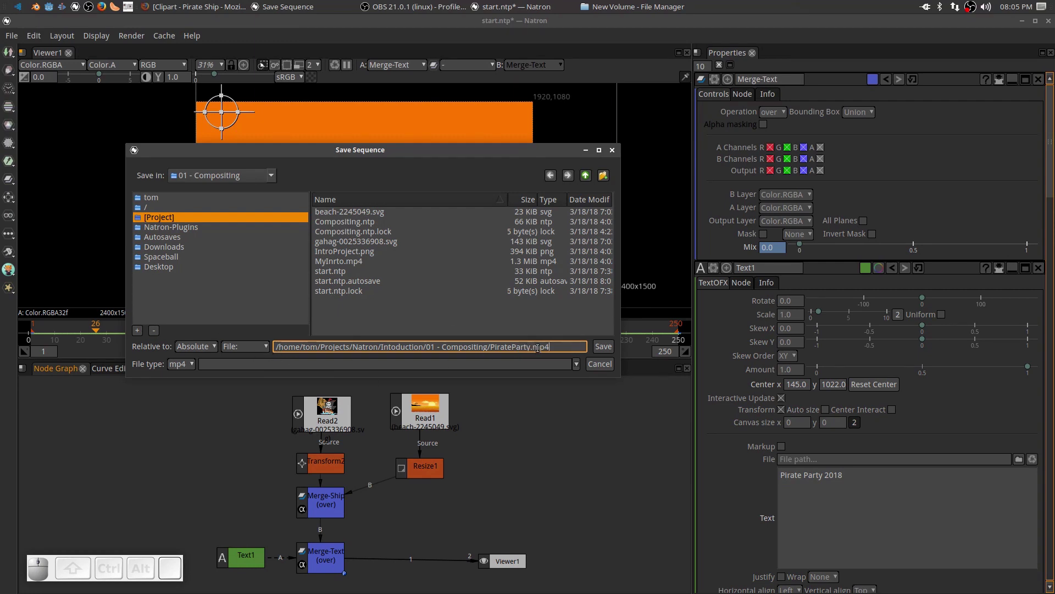
{"action": "left_click", "coordinate": [603, 347]}
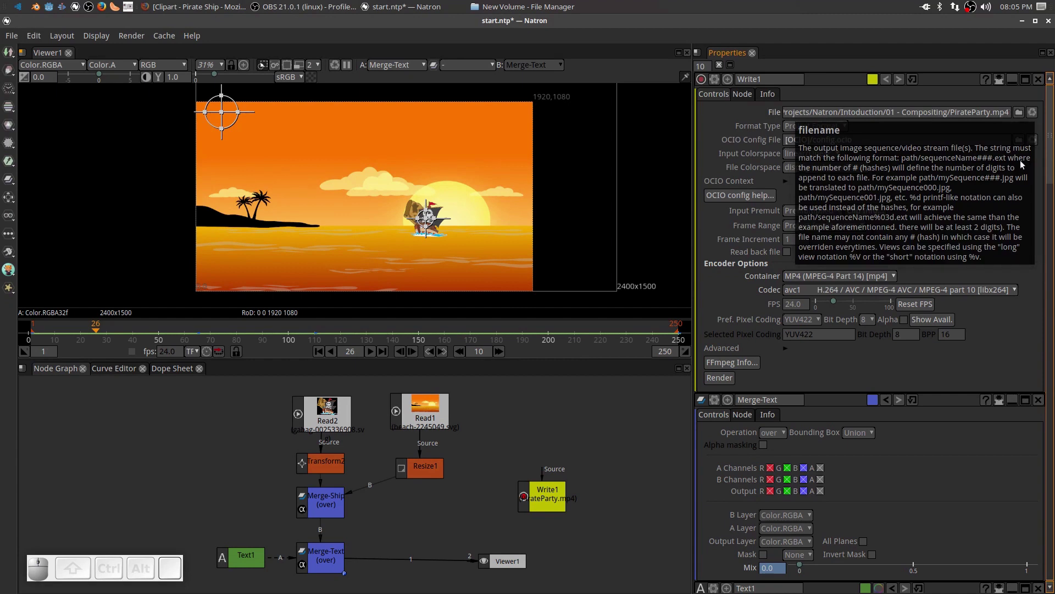
Step: Set the Write node's advanced encoder option Output Quality to High Quality
{"action": "left_click", "coordinate": [786, 348]}
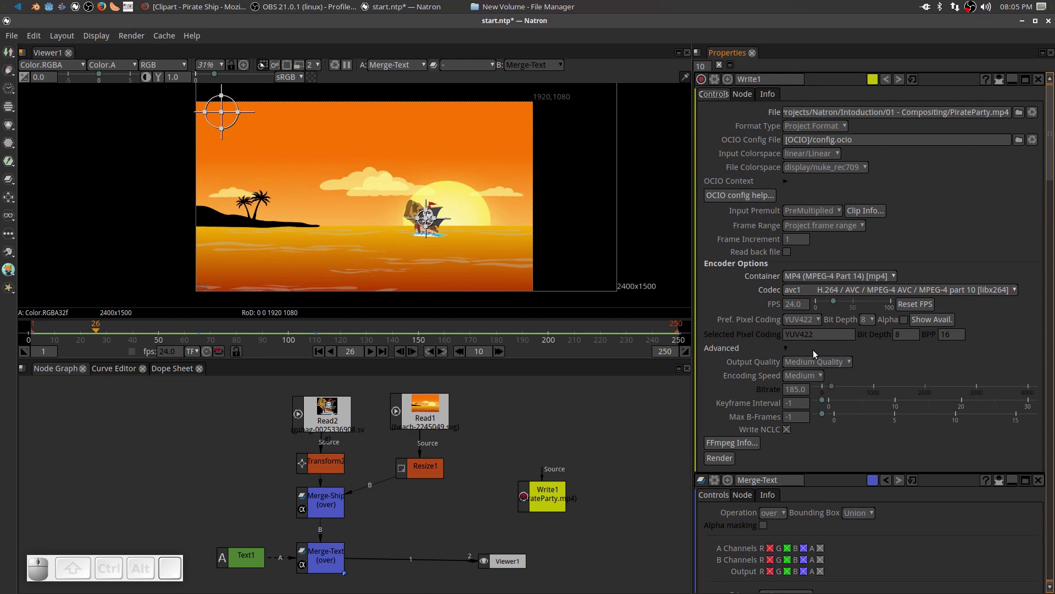
{"action": "left_click", "coordinate": [849, 363]}
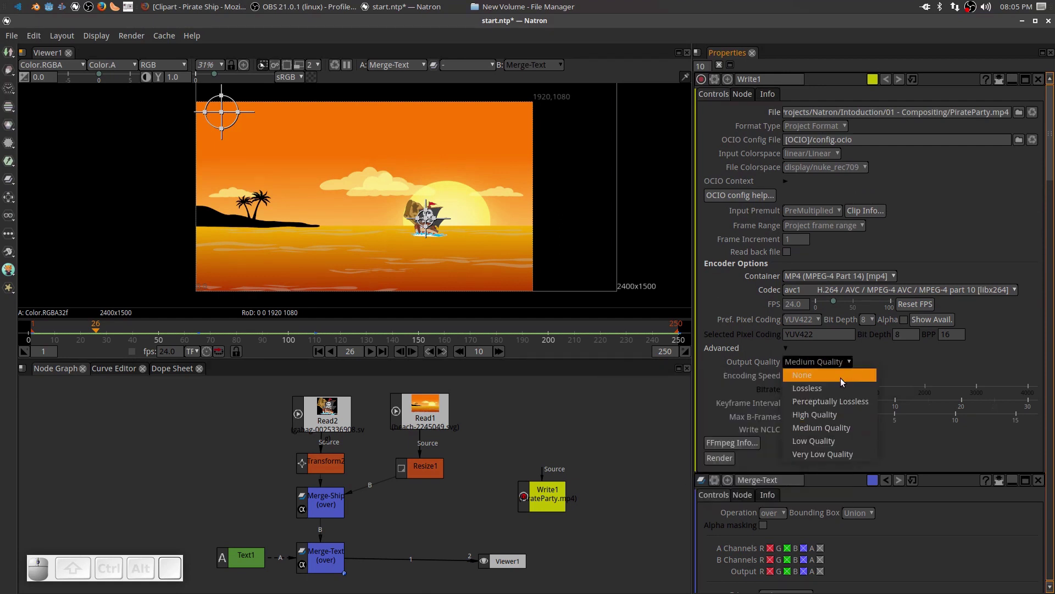
{"action": "left_click", "coordinate": [824, 416]}
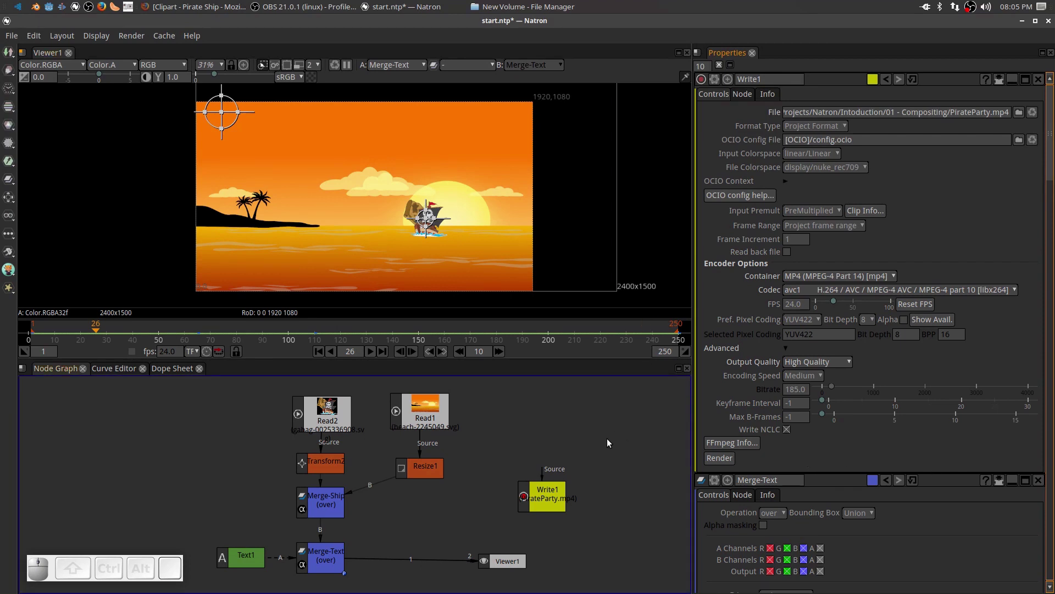
Step: Connect the Write node's Source to Merge-Text, place it just above Viewer1, and render the video
{"action": "left_click_drag", "start_coordinate": [544, 494], "coordinate": [328, 558]}
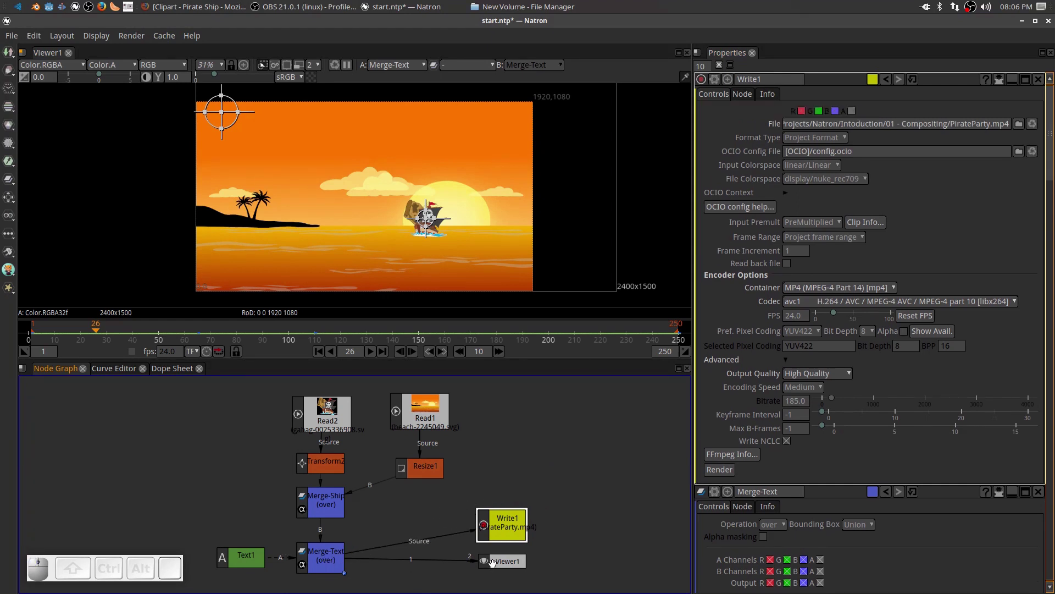
{"action": "mouse_move", "coordinate": [329, 560]}
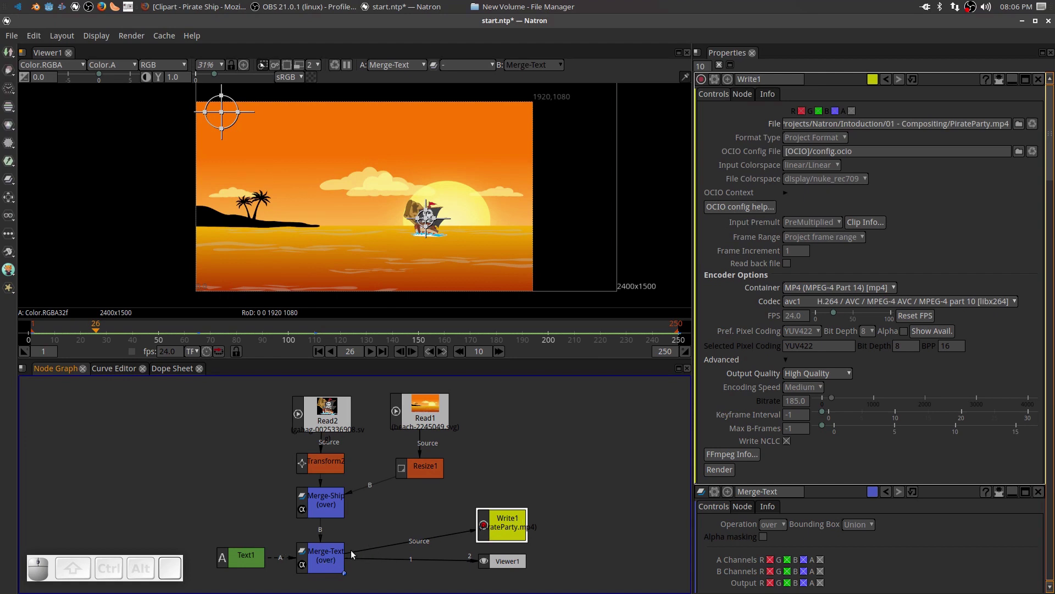
{"action": "left_click", "coordinate": [720, 470]}
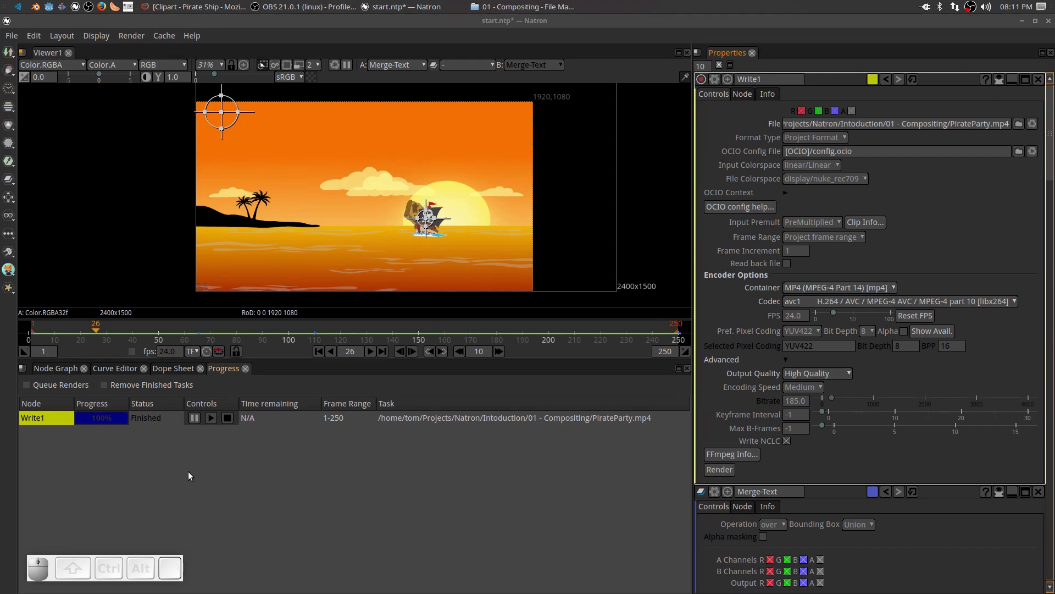
Step: Switch to the file manager and open the rendered PirateParty.mp4 to check the result
{"action": "left_click", "coordinate": [522, 6]}
{"action": "double_click", "coordinate": [418, 185]}
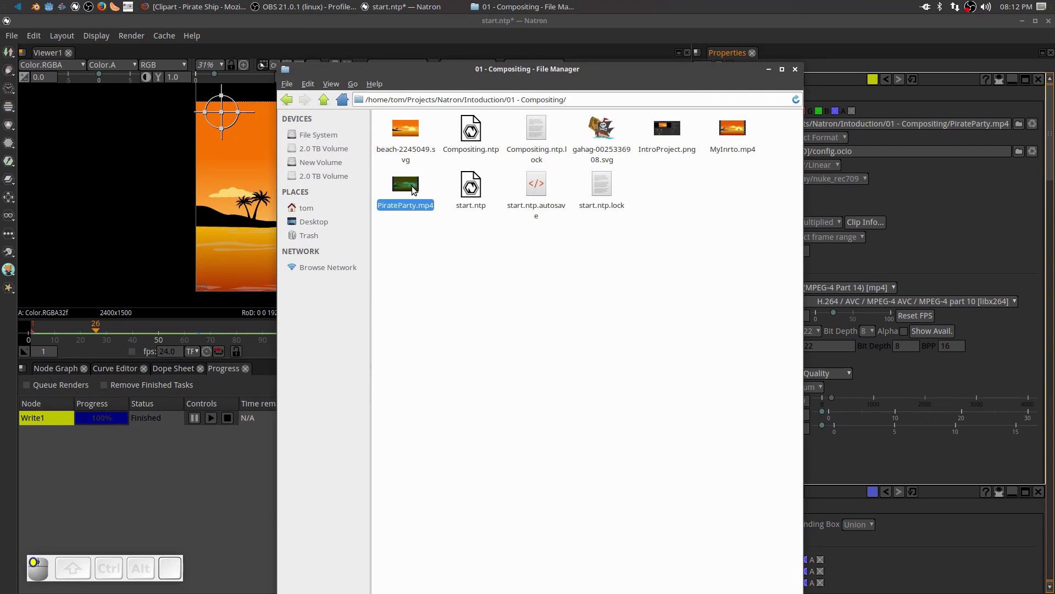